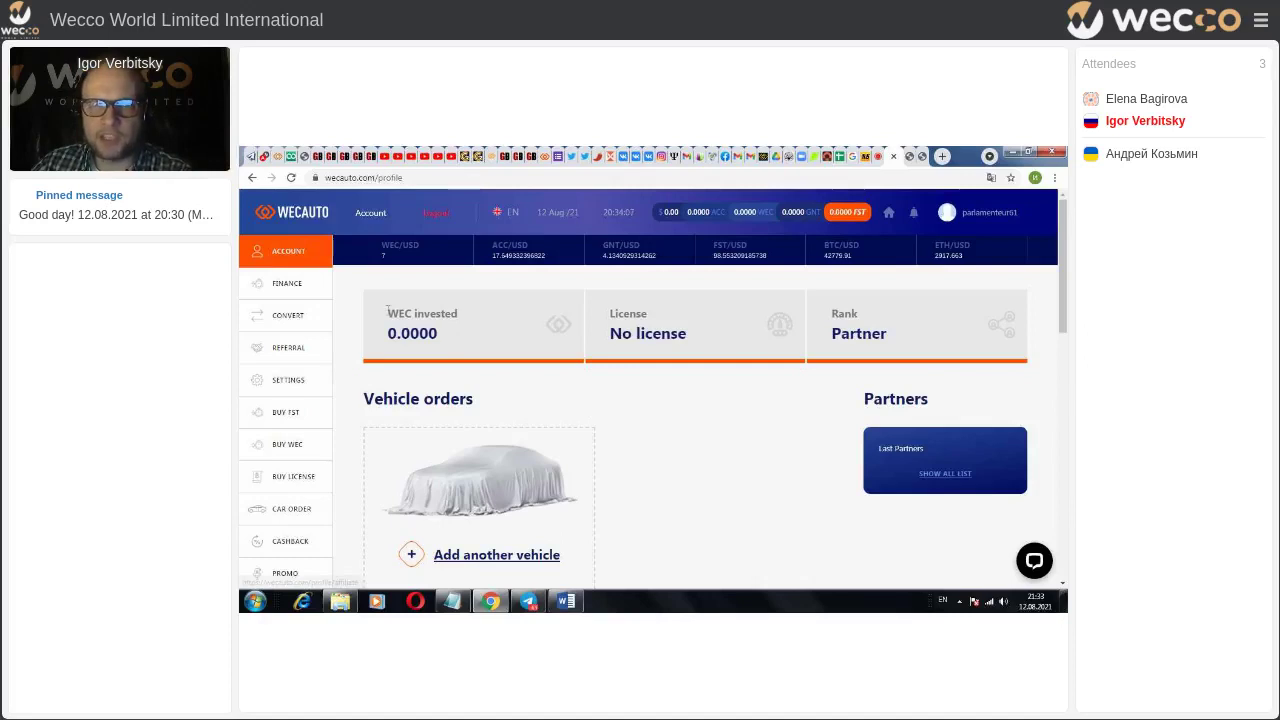
{"action": "left_click_drag", "start_coordinate": [388, 310], "coordinate": [440, 336]}
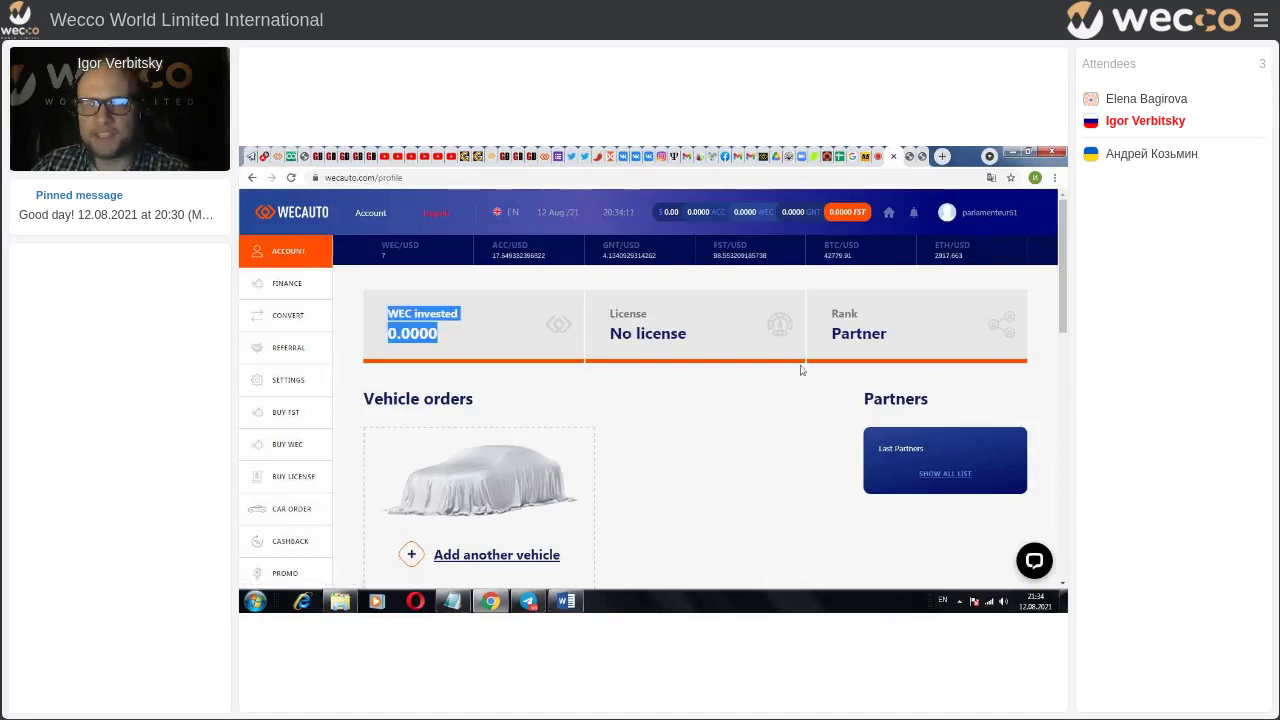
{"action": "left_click", "coordinate": [770, 448]}
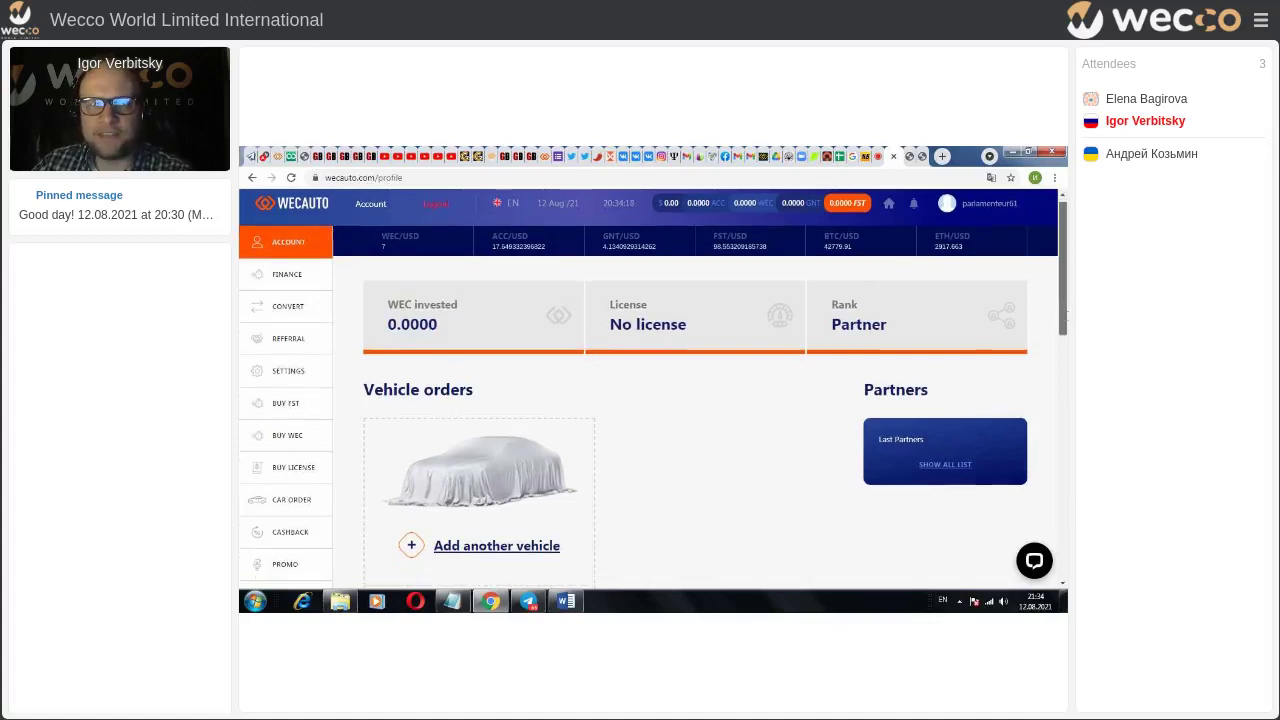
{"action": "left_click_drag", "start_coordinate": [1064, 314], "coordinate": [453, 327]}
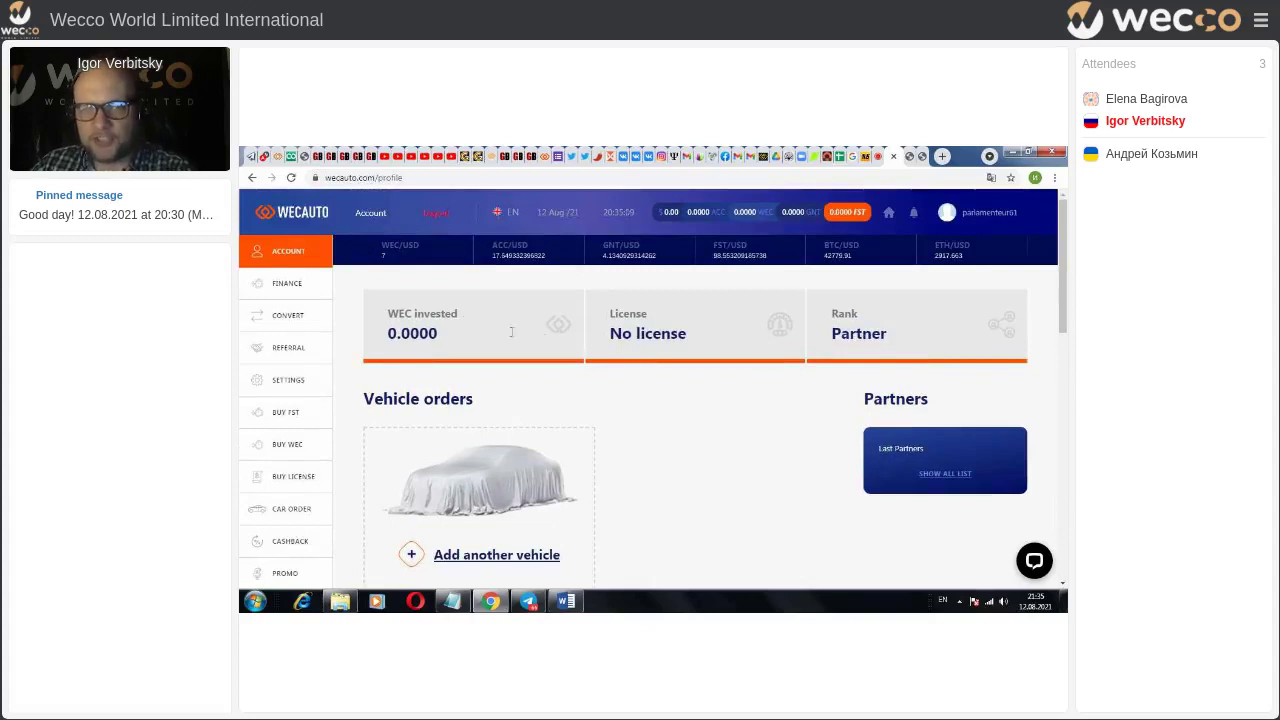
{"action": "triple_click", "coordinate": [428, 325]}
{"action": "left_click_drag", "start_coordinate": [610, 316], "coordinate": [763, 400]}
{"action": "scroll", "coordinate": [770, 405], "scroll_direction": "down", "scroll_amount": 1}
{"action": "scroll", "coordinate": [700, 420], "scroll_direction": "down", "scroll_amount": 1}
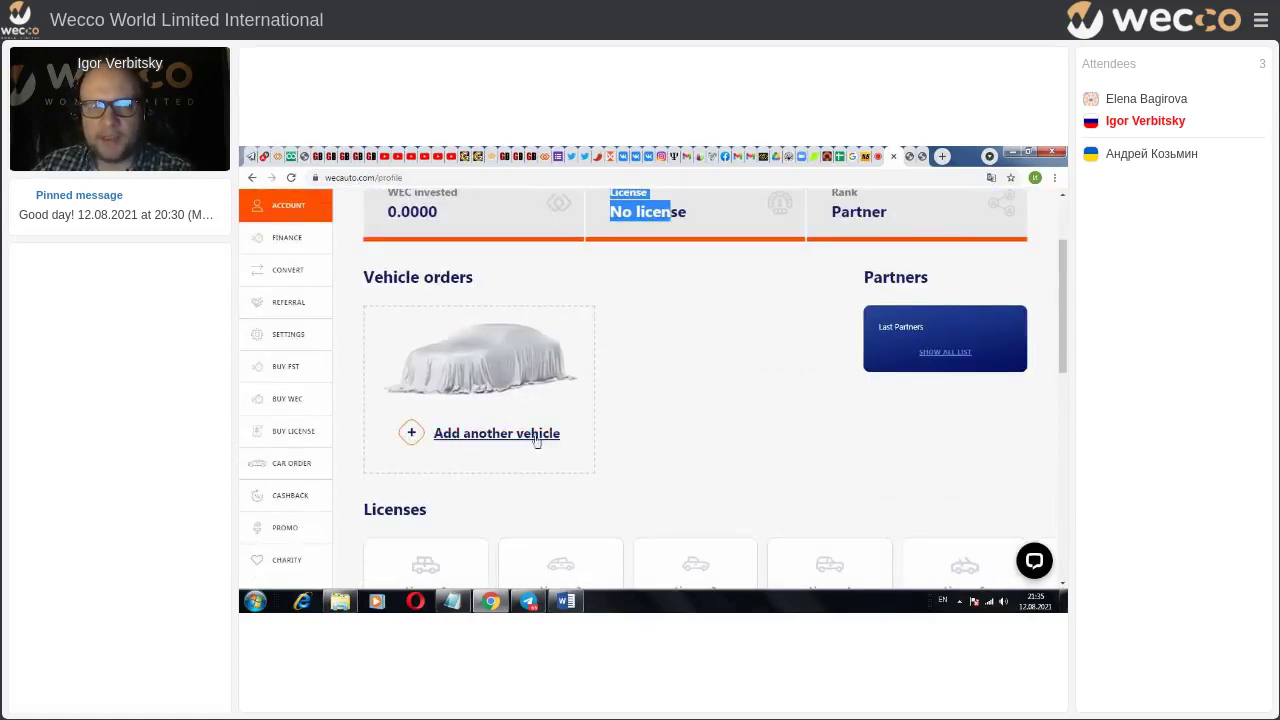
{"action": "scroll", "coordinate": [533, 435], "scroll_direction": "down", "scroll_amount": 1}
{"action": "scroll", "coordinate": [533, 435], "scroll_direction": "down", "scroll_amount": 2}
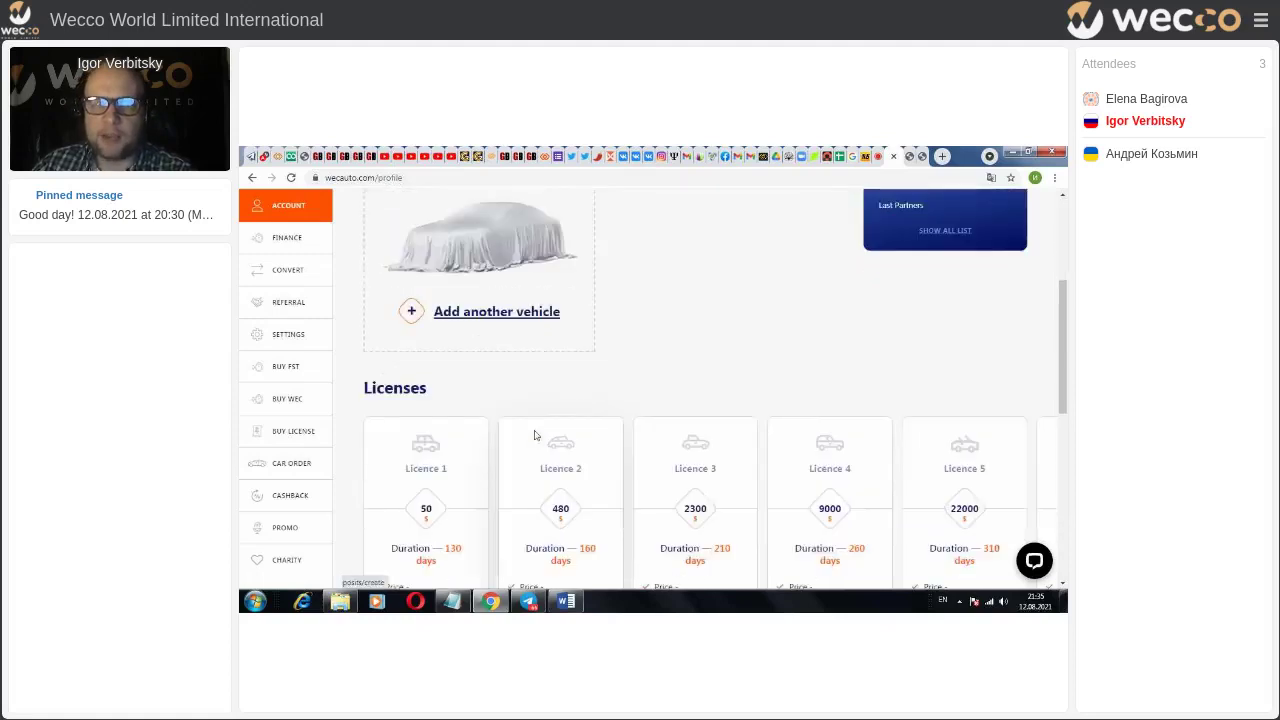
{"action": "scroll", "coordinate": [533, 435], "scroll_direction": "down", "scroll_amount": 1}
{"action": "scroll", "coordinate": [535, 435], "scroll_direction": "down", "scroll_amount": 3}
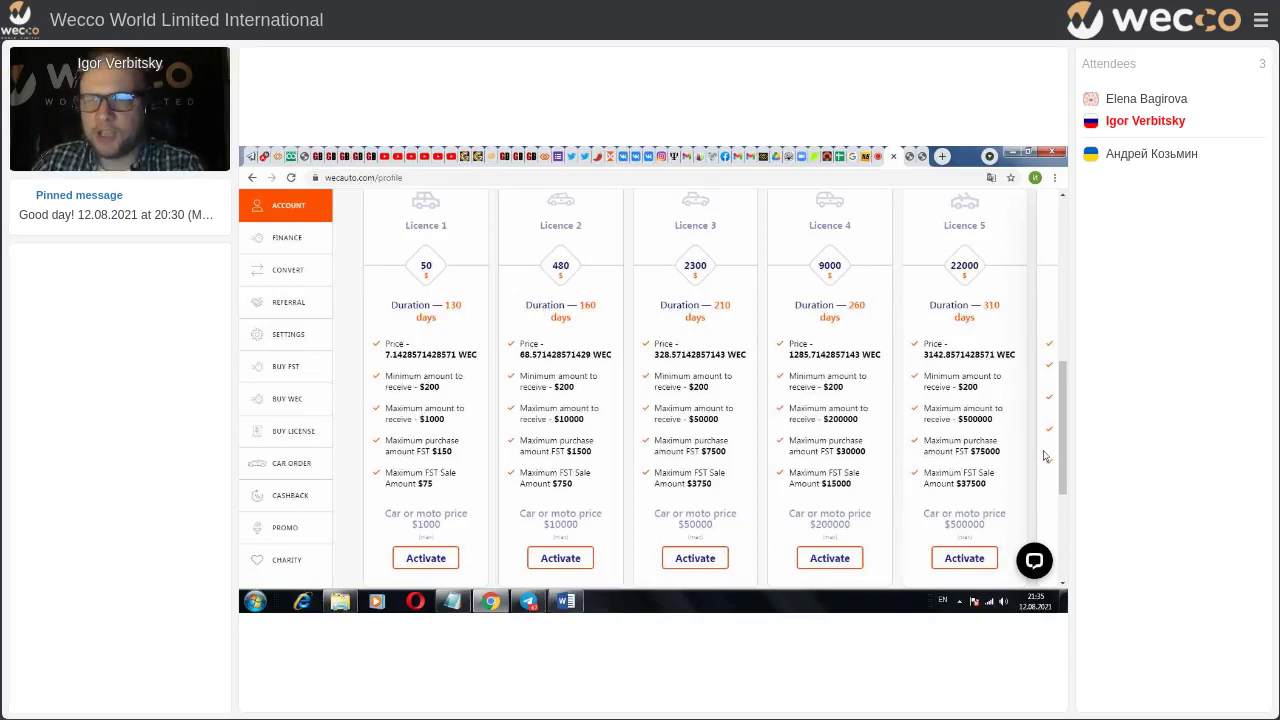
{"action": "left_click_drag", "start_coordinate": [1060, 402], "coordinate": [1064, 407]}
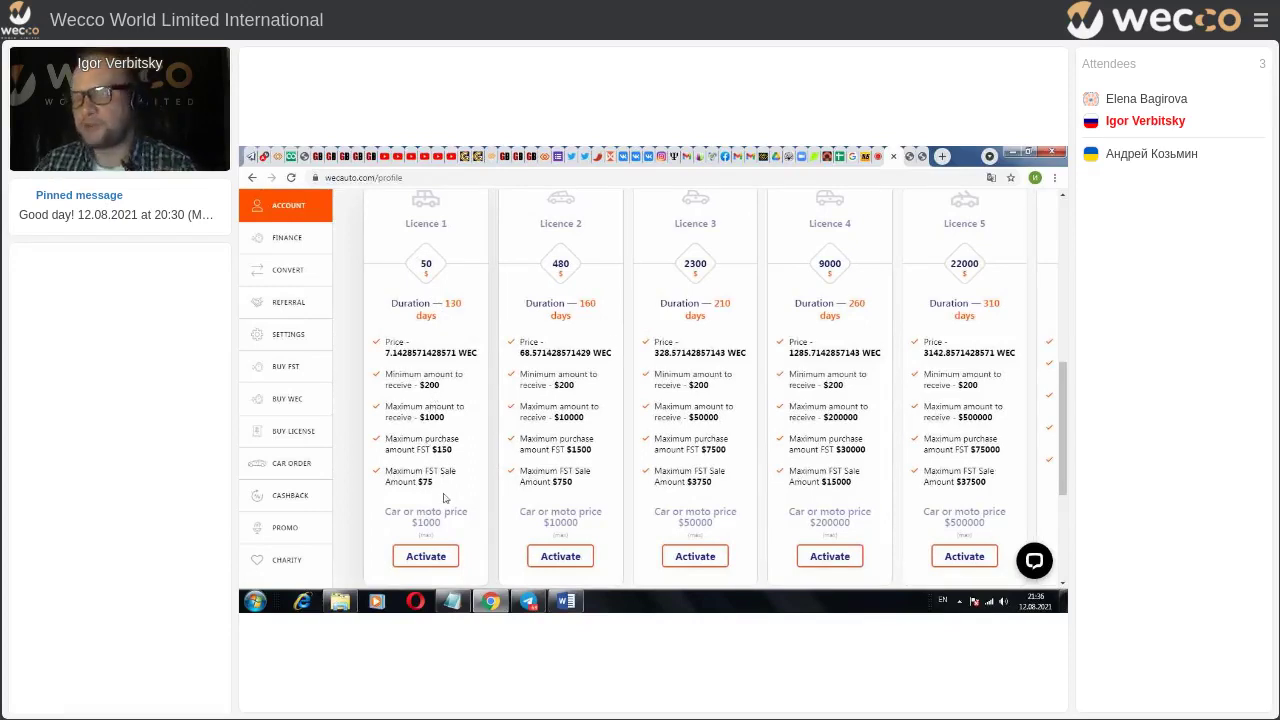
{"action": "scroll", "coordinate": [445, 498], "scroll_direction": "down", "scroll_amount": 1}
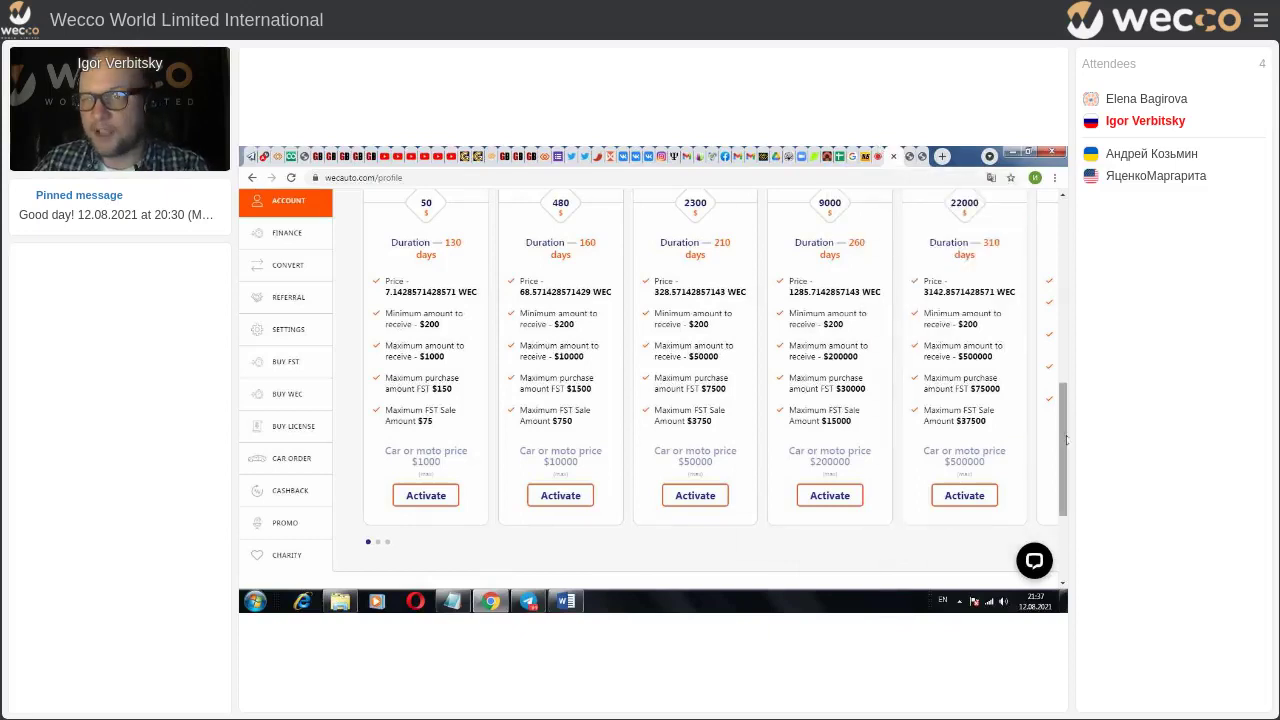
{"action": "left_click_drag", "start_coordinate": [1064, 440], "coordinate": [1064, 248]}
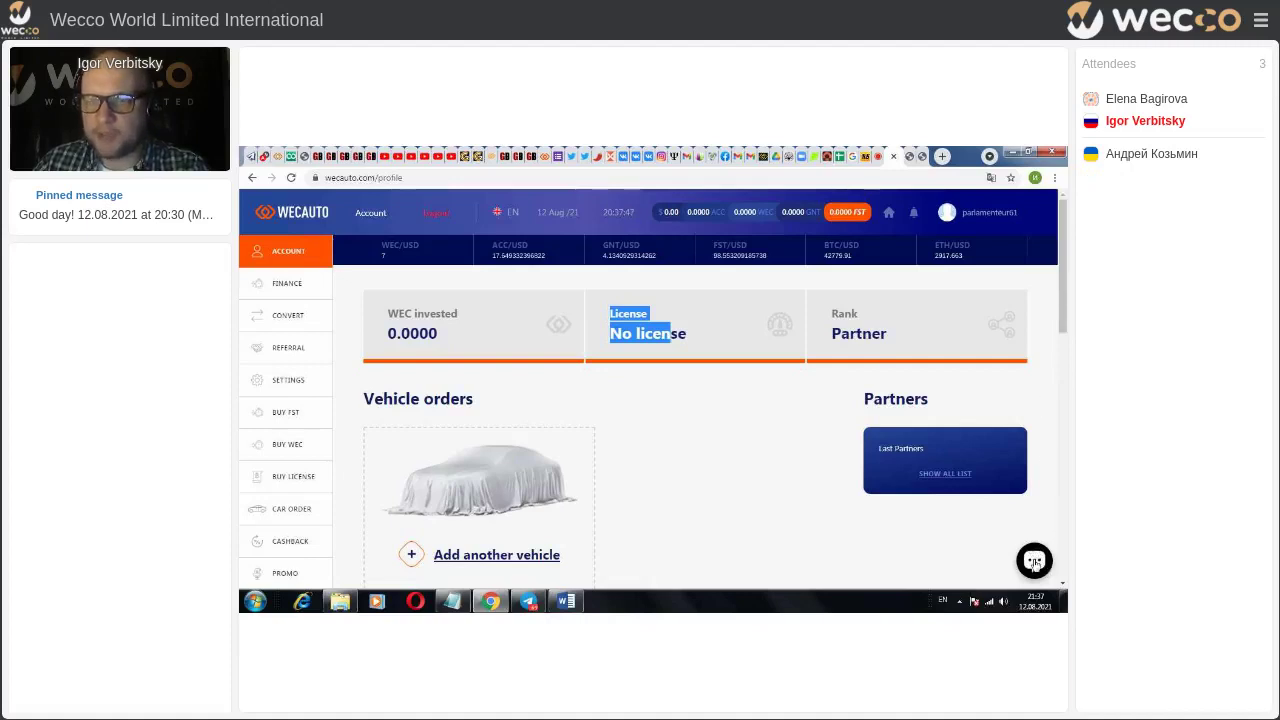
{"action": "left_click", "coordinate": [1035, 563]}
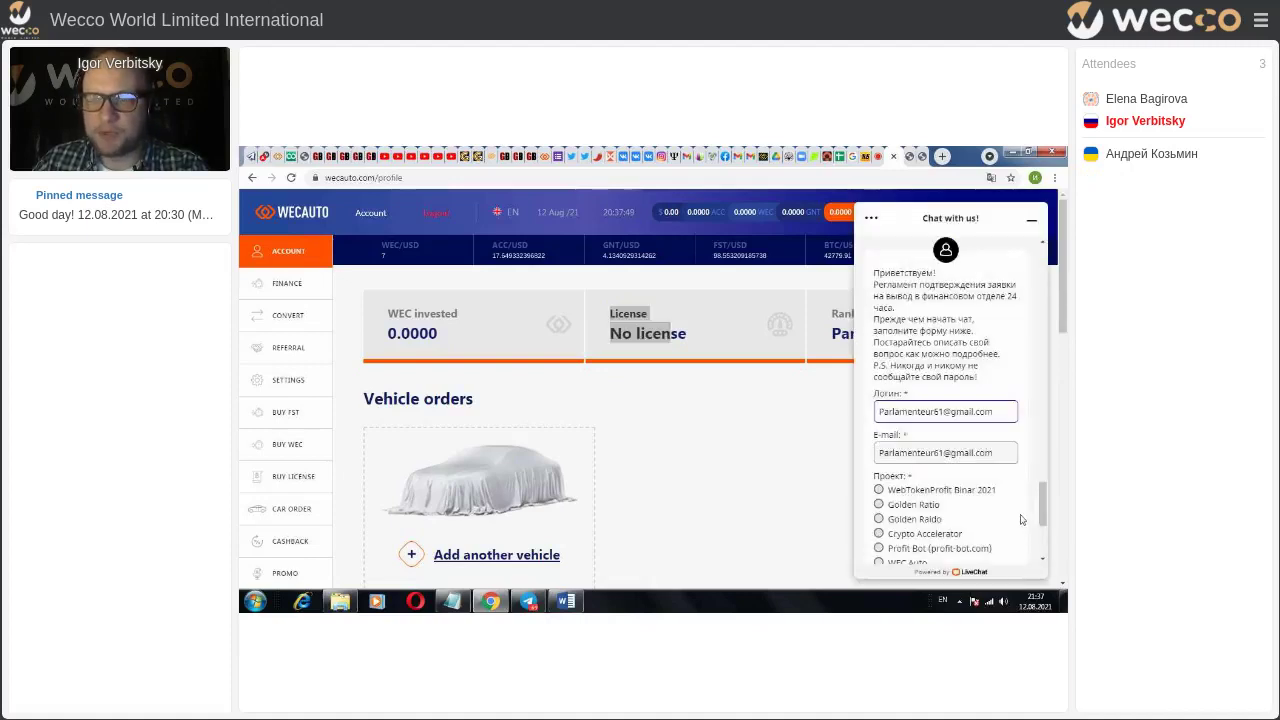
{"action": "scroll", "coordinate": [955, 482], "scroll_direction": "down", "scroll_amount": 2}
{"action": "scroll", "coordinate": [1028, 511], "scroll_direction": "down", "scroll_amount": 2}
{"action": "scroll", "coordinate": [1026, 511], "scroll_direction": "down", "scroll_amount": 1}
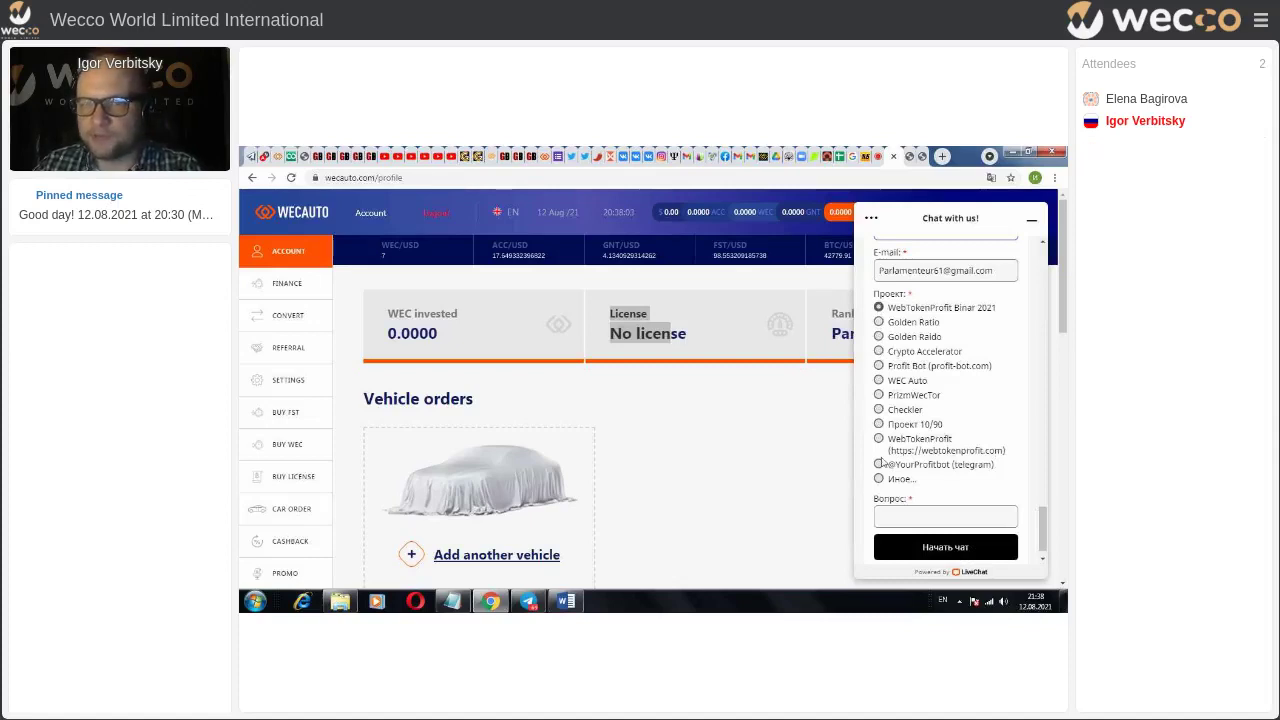
{"action": "left_click", "coordinate": [878, 409]}
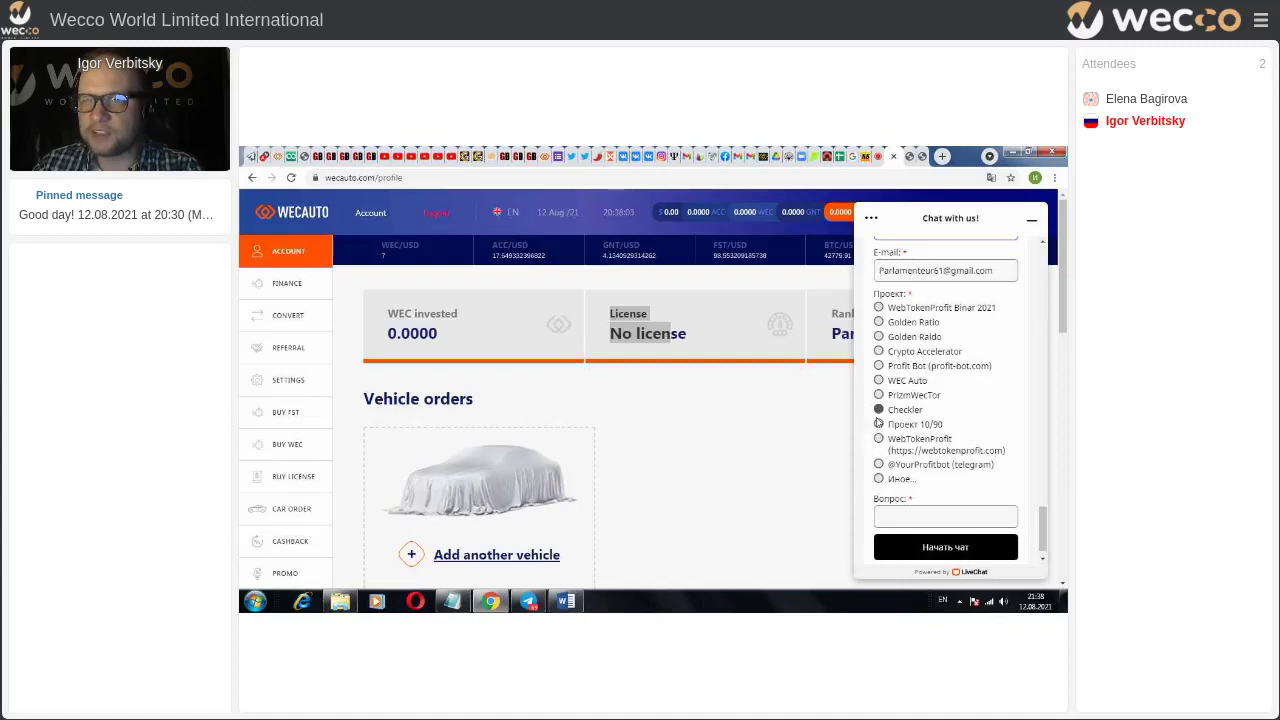
{"action": "left_click", "coordinate": [1030, 221]}
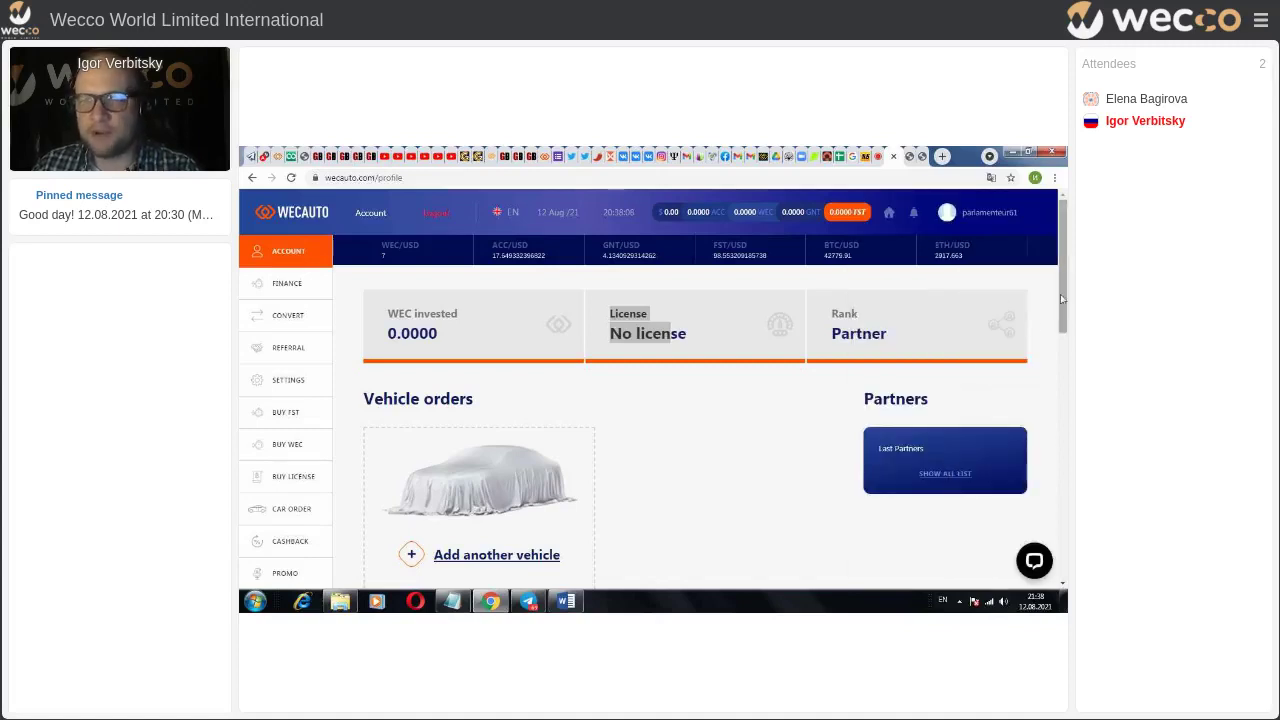
{"action": "left_click_drag", "start_coordinate": [1062, 298], "coordinate": [1062, 307]}
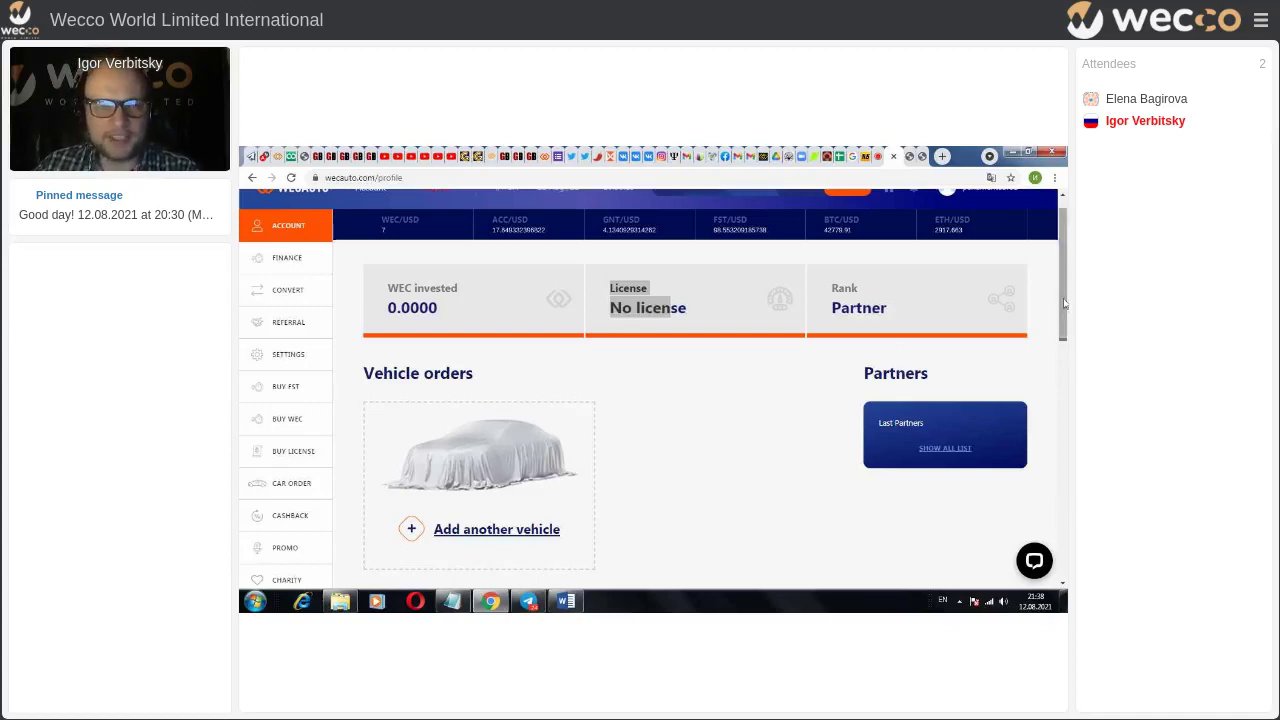
{"action": "scroll", "coordinate": [1064, 303], "scroll_direction": "down", "scroll_amount": 1}
{"action": "scroll", "coordinate": [862, 297], "scroll_direction": "up", "scroll_amount": 2}
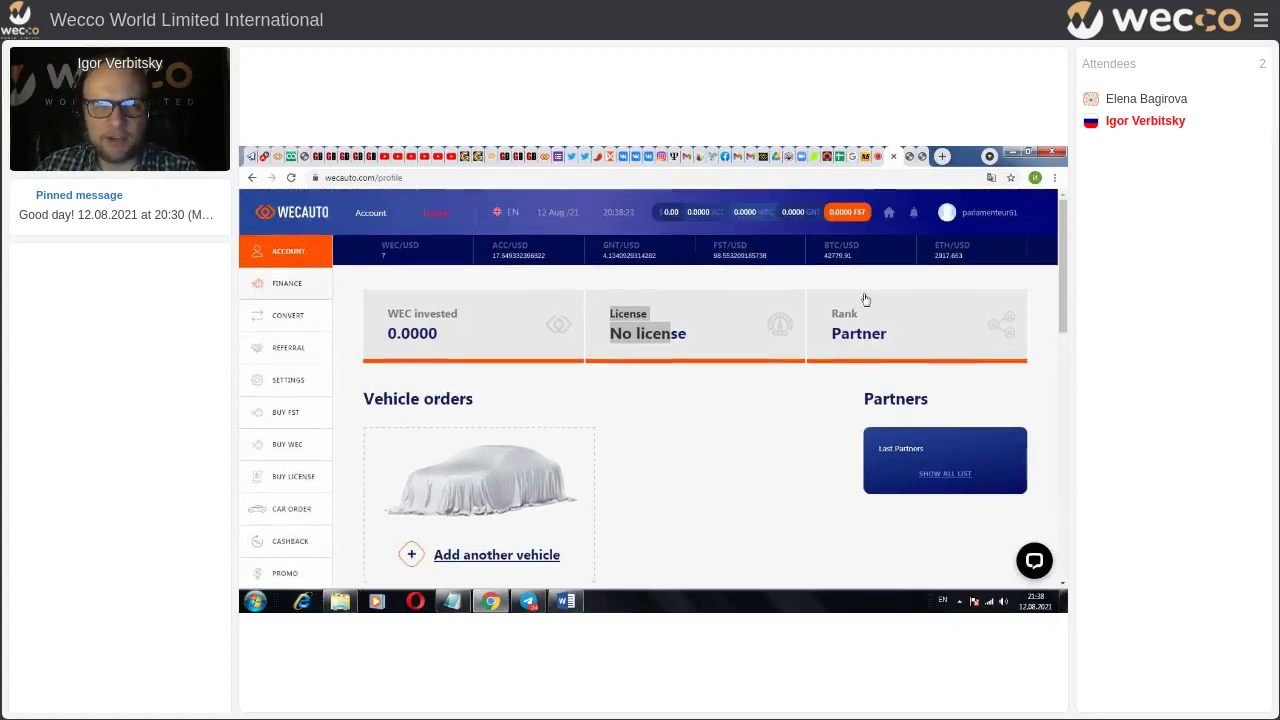
- Open Finance, switch to the Withdraw form and start entering the withdrawal Address
{"action": "left_click", "coordinate": [294, 283]}
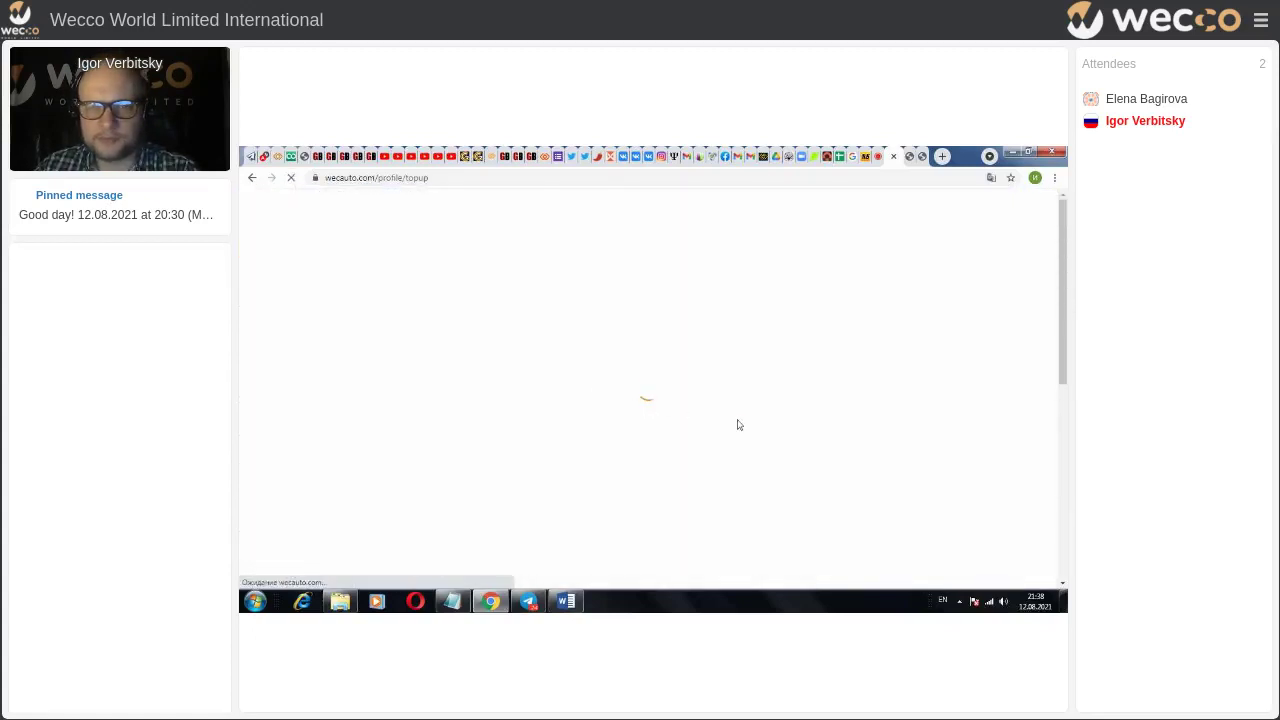
{"action": "scroll", "coordinate": [739, 422], "scroll_direction": "down", "scroll_amount": 1}
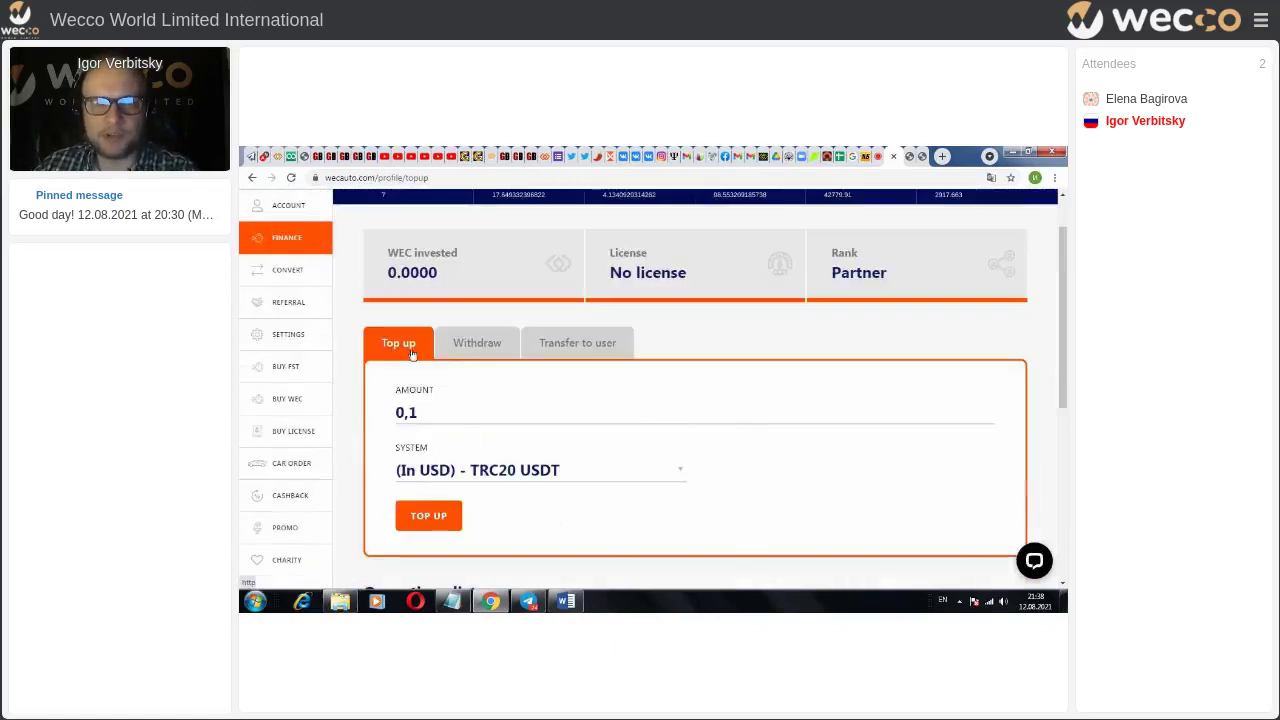
{"action": "left_click", "coordinate": [489, 356]}
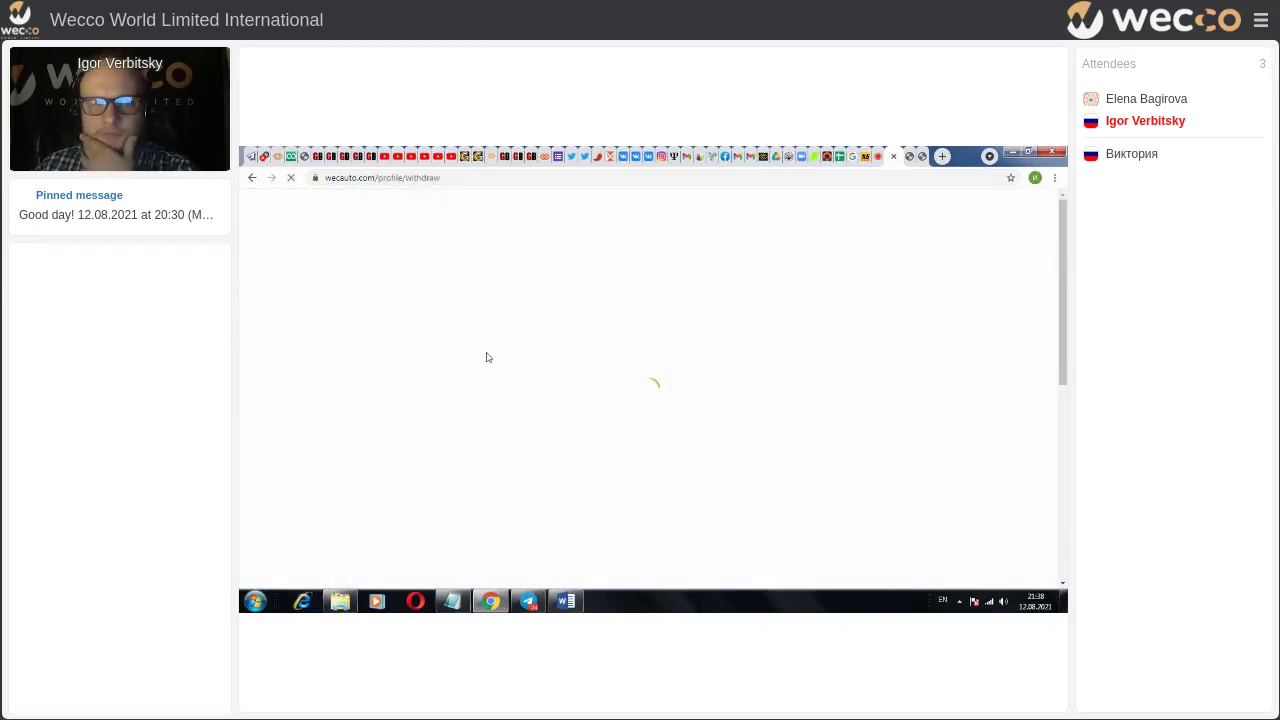
{"action": "scroll", "coordinate": [567, 365], "scroll_direction": "down", "scroll_amount": 2}
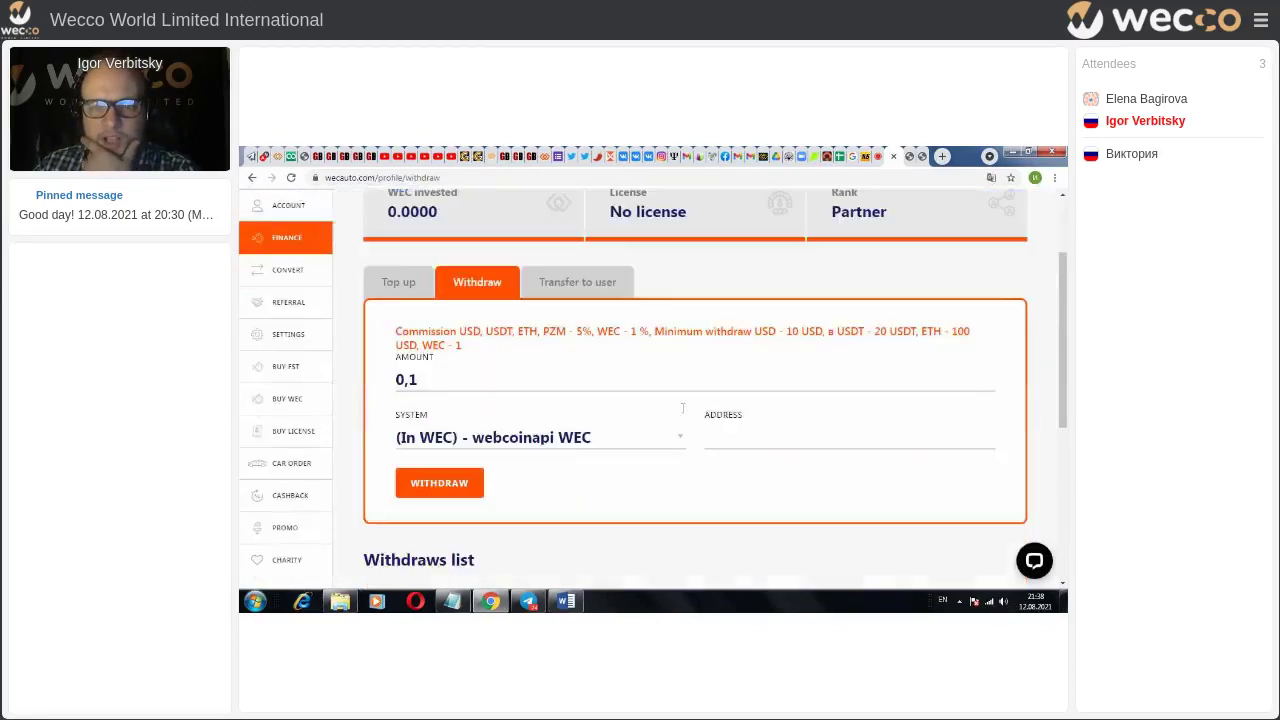
{"action": "left_click", "coordinate": [721, 441]}
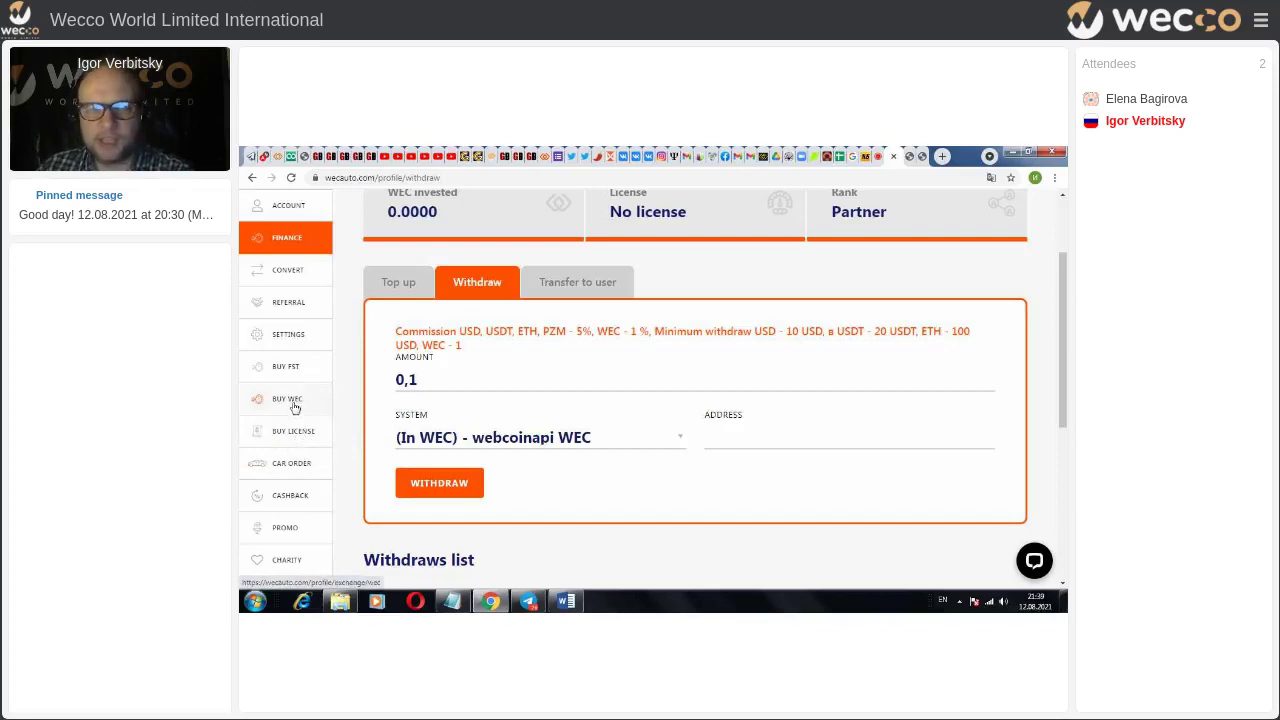
- Open the Convert page and highlight its 'Amount, FST' label and ACC currency name
{"action": "left_click", "coordinate": [295, 275]}
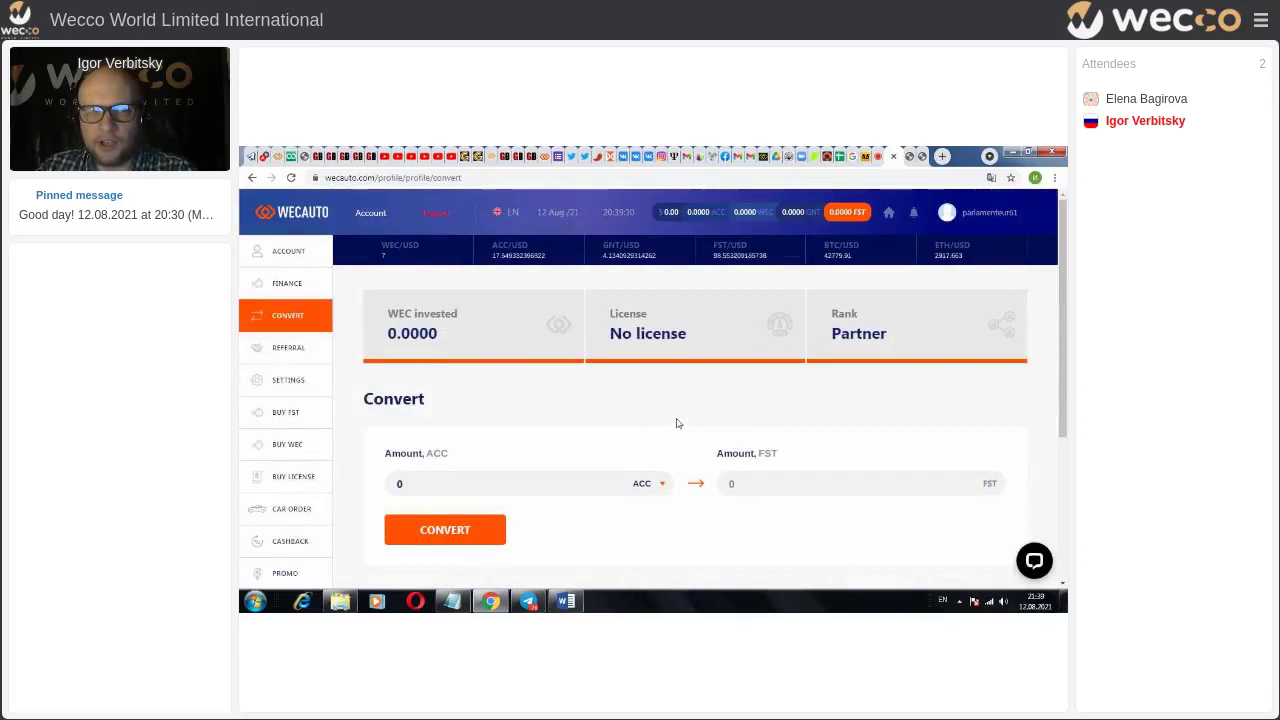
{"action": "scroll", "coordinate": [676, 423], "scroll_direction": "down", "scroll_amount": 1}
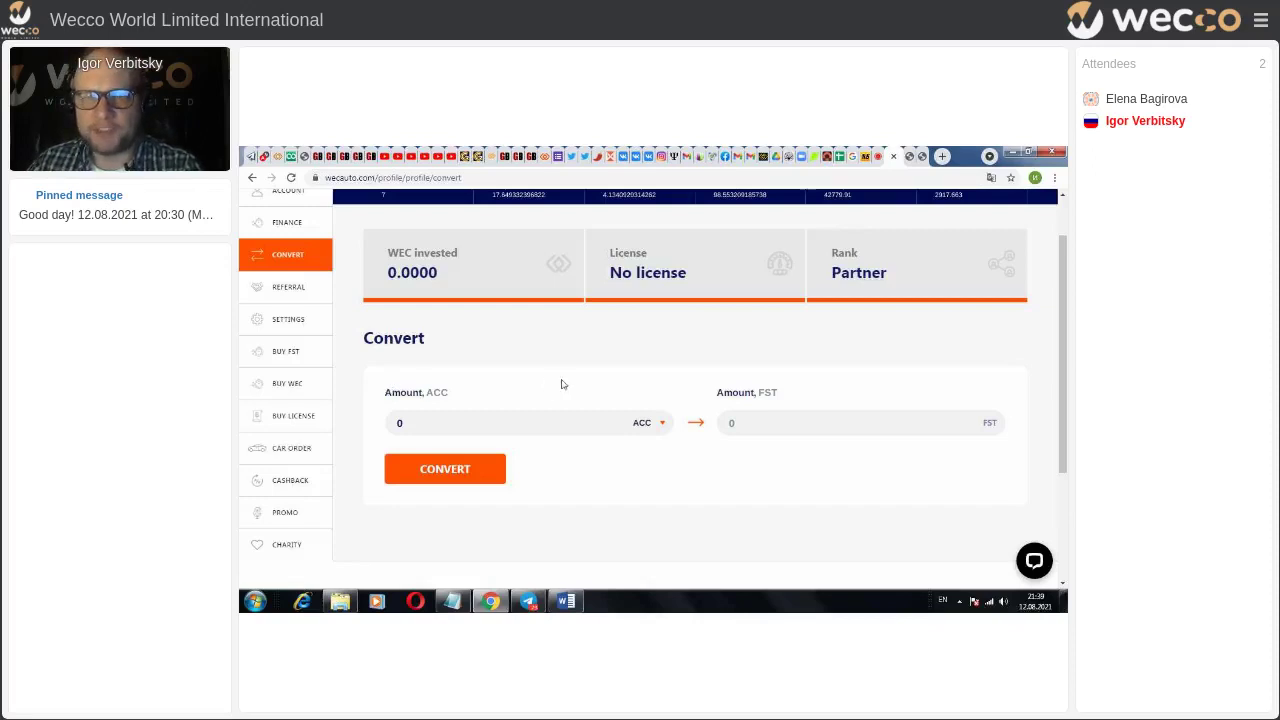
{"action": "triple_click", "coordinate": [752, 394]}
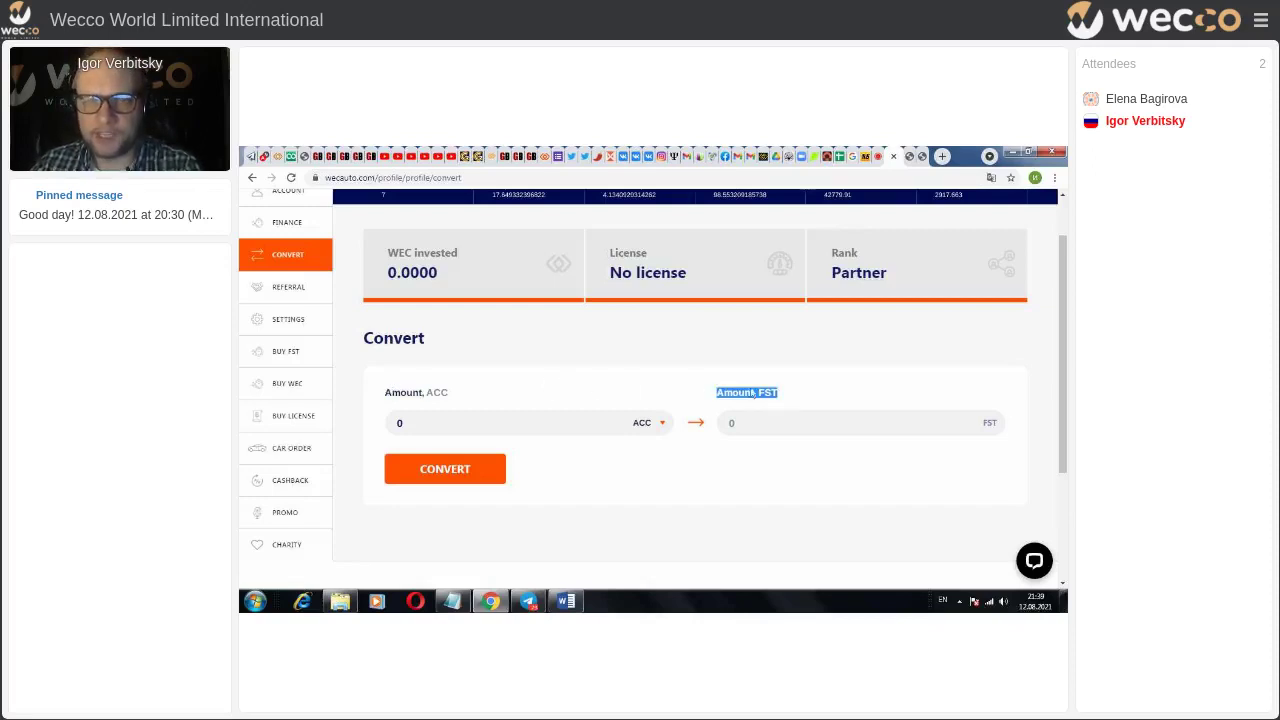
{"action": "left_click", "coordinate": [625, 374]}
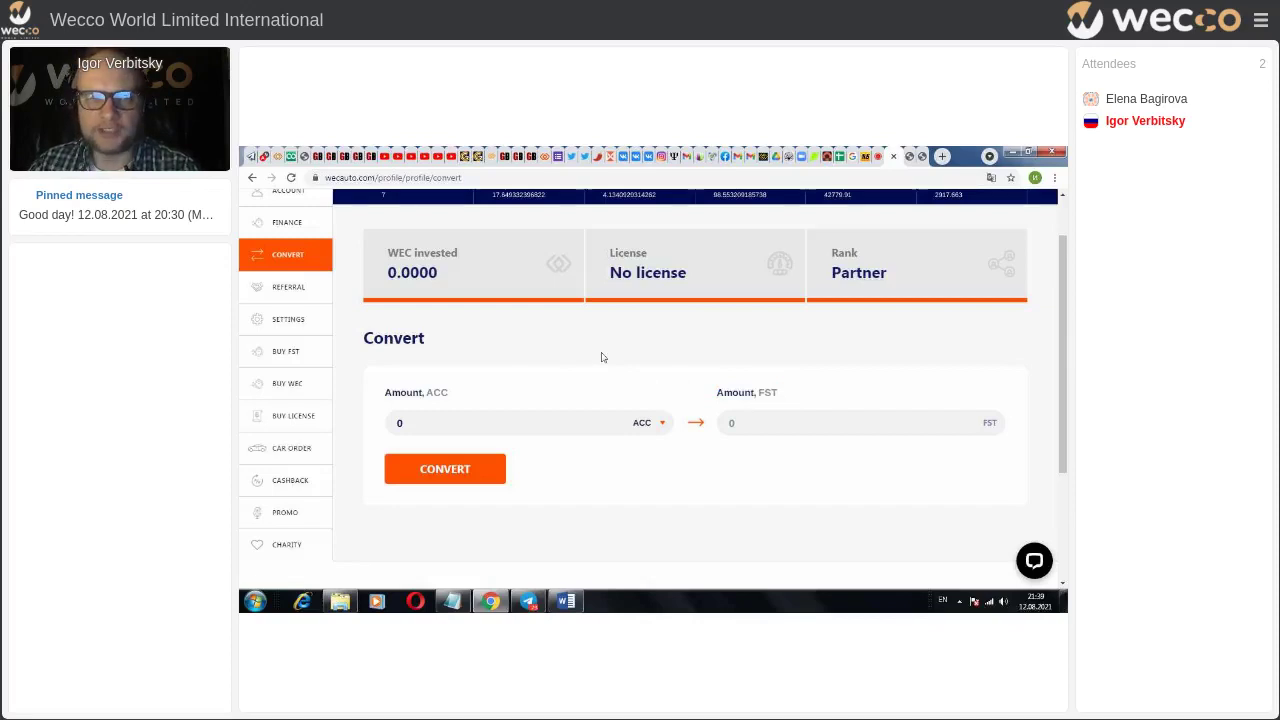
{"action": "double_click", "coordinate": [447, 396]}
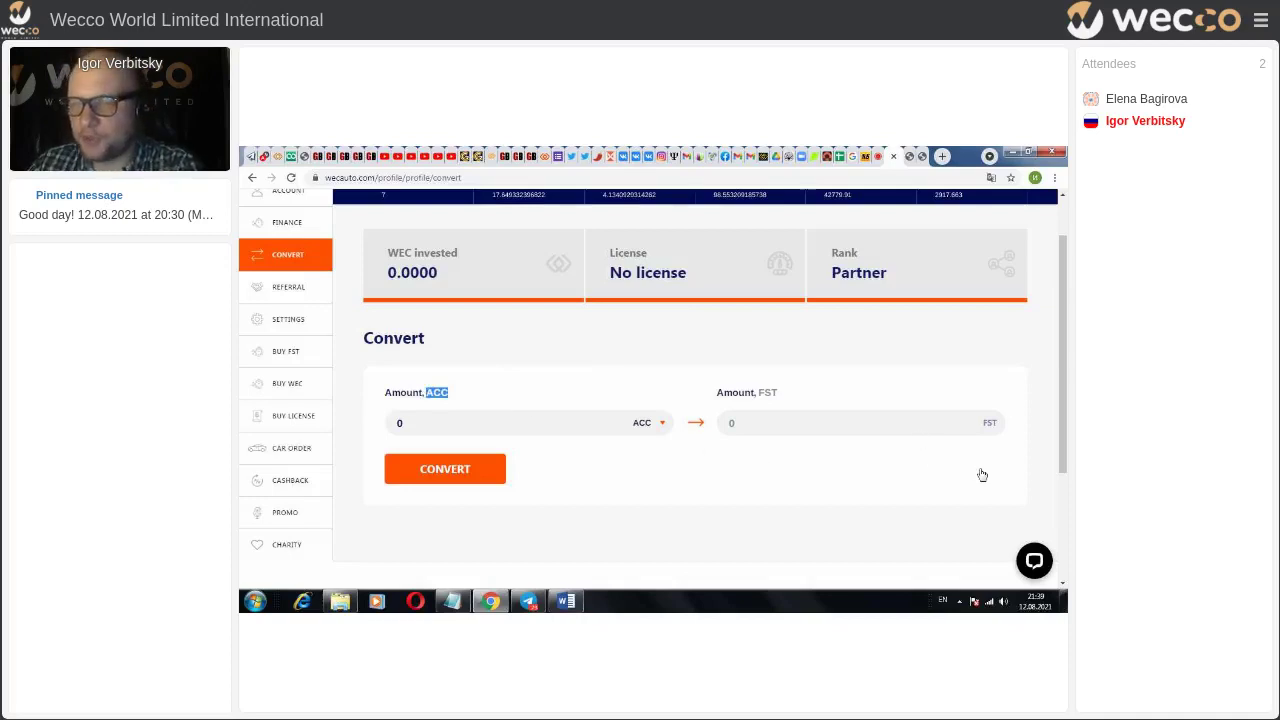
- Open the support chat, choose Crypto Accelerator as the project, then minimize the chat
{"action": "left_click", "coordinate": [1036, 562]}
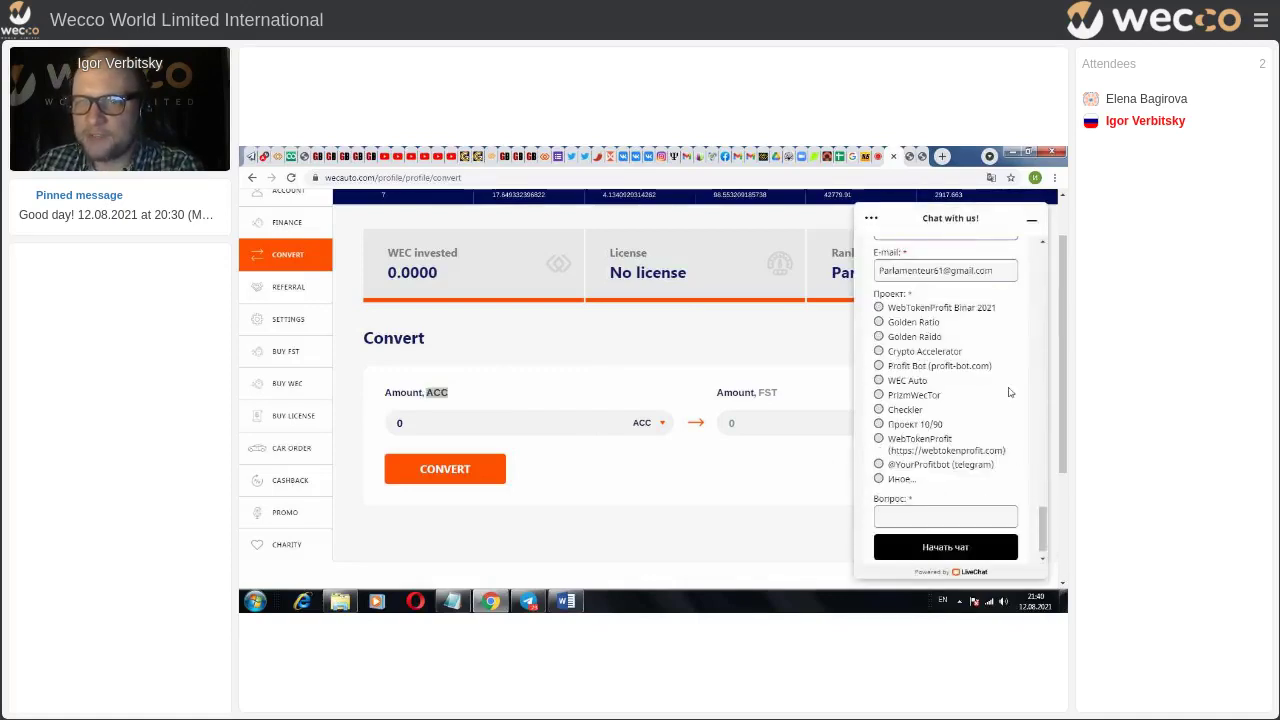
{"action": "left_click", "coordinate": [879, 351]}
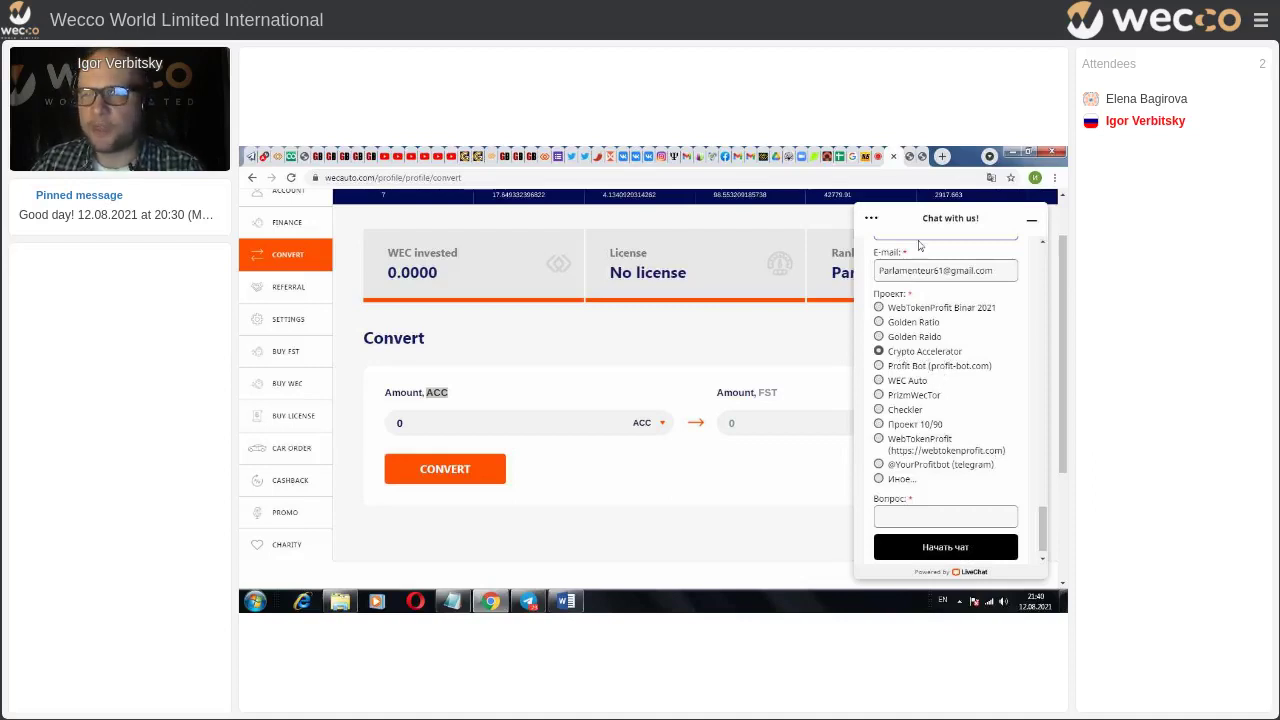
{"action": "left_click", "coordinate": [1033, 219]}
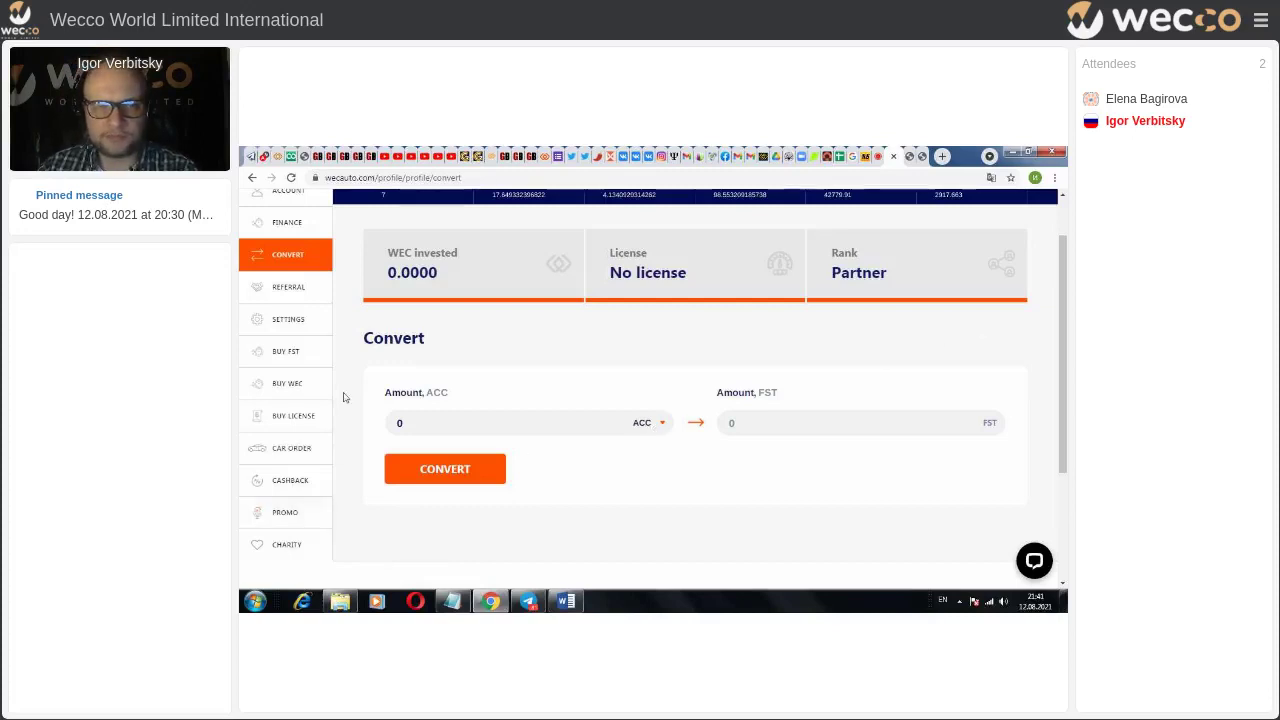
- Go to the Buy WEC page and leave the Price per WEC field
{"action": "left_click", "coordinate": [290, 383]}
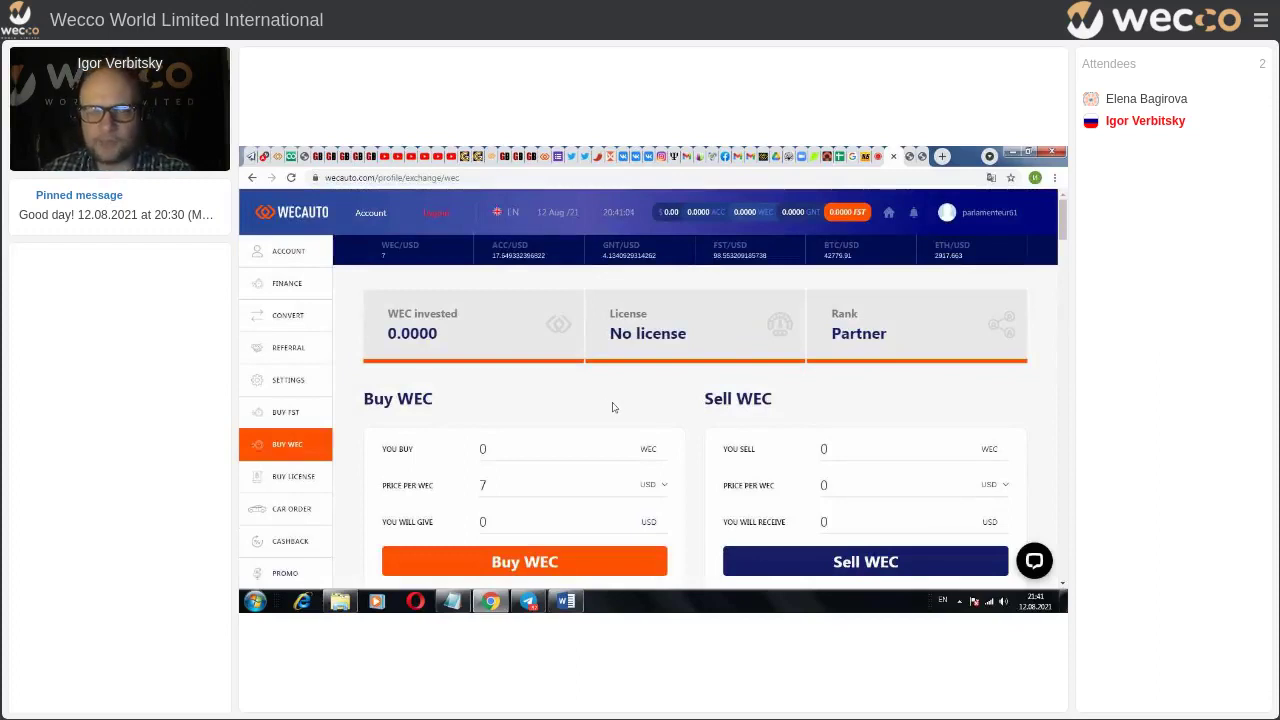
{"action": "scroll", "coordinate": [613, 407], "scroll_direction": "down", "scroll_amount": 1}
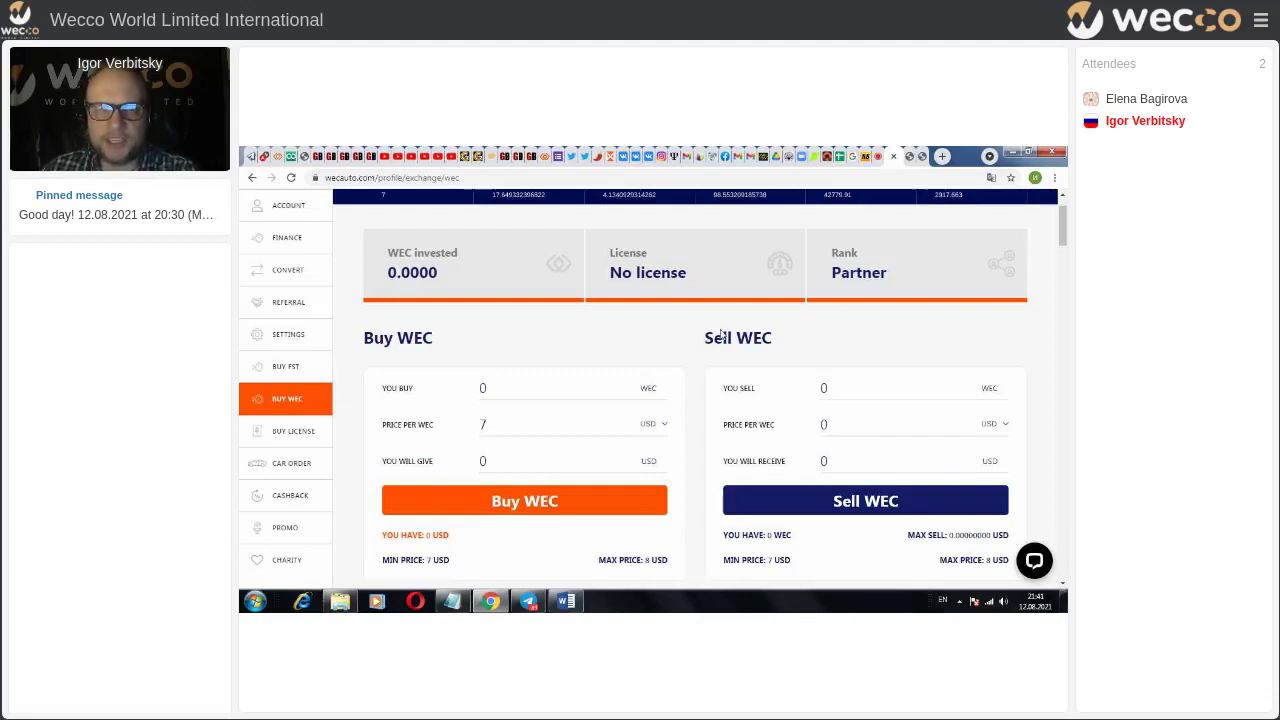
{"action": "scroll", "coordinate": [721, 336], "scroll_direction": "down", "scroll_amount": 2}
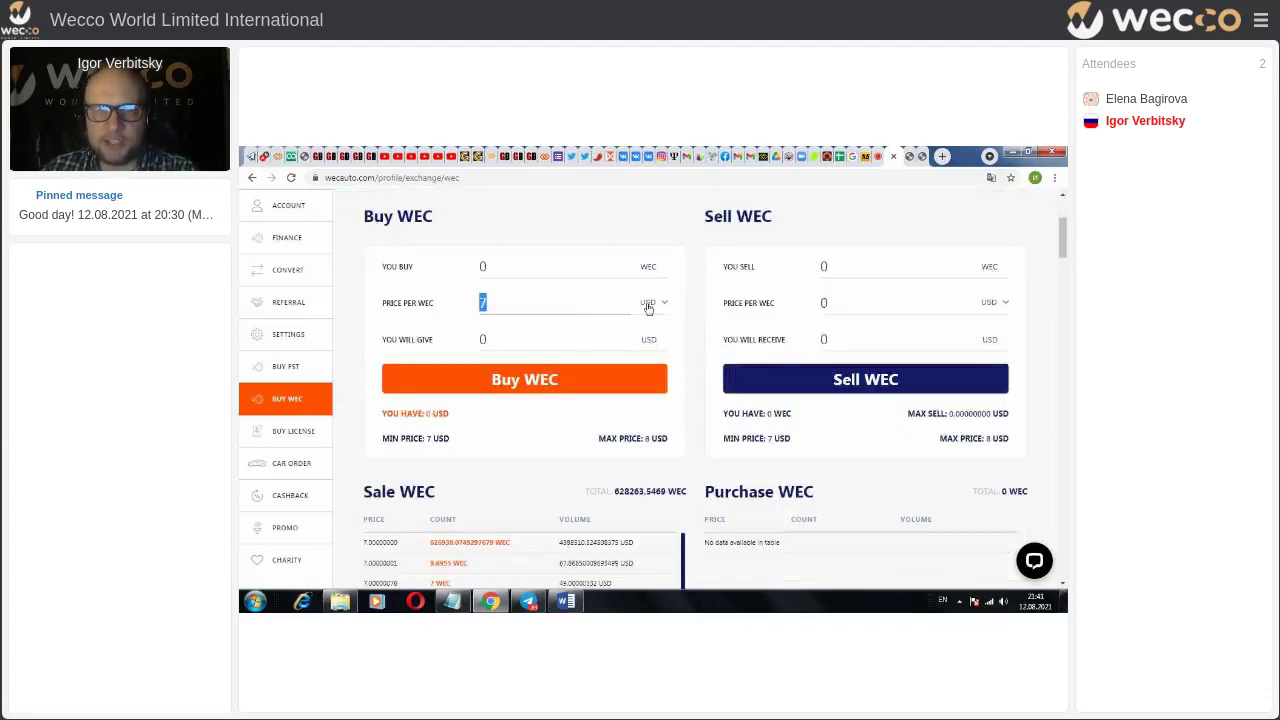
{"action": "left_click", "coordinate": [703, 318]}
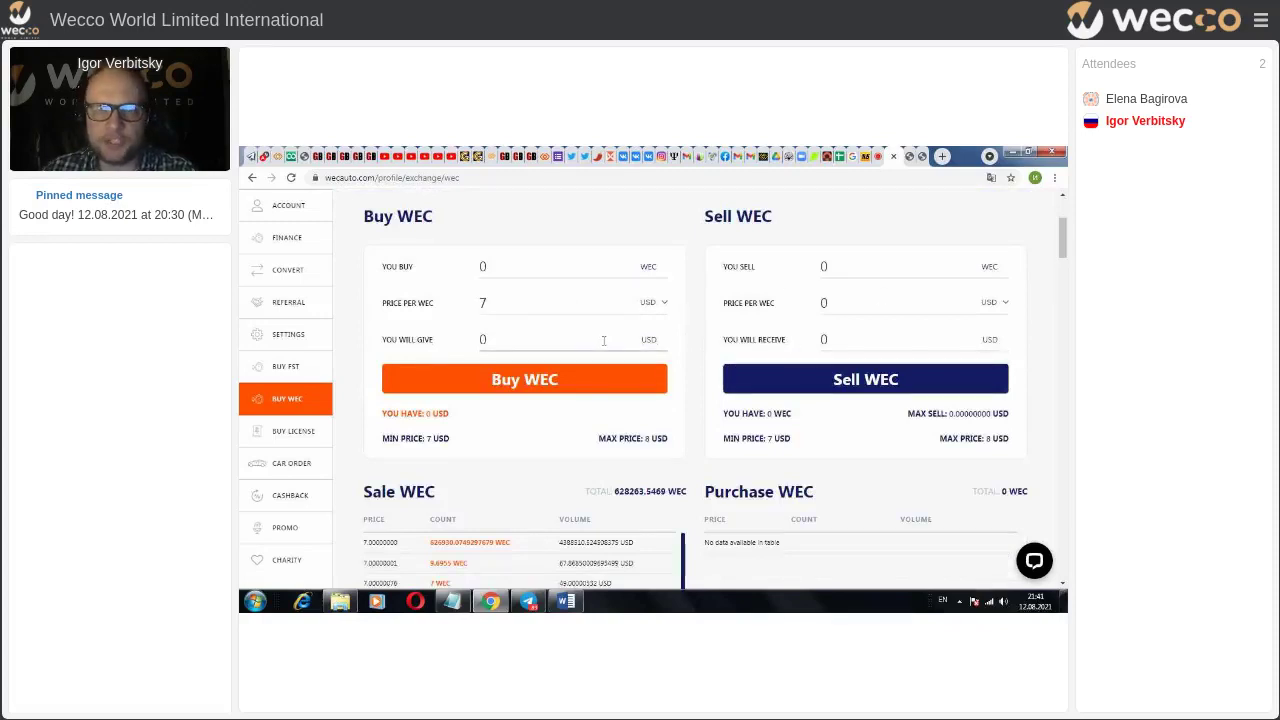
{"action": "scroll", "coordinate": [590, 348], "scroll_direction": "down", "scroll_amount": 3}
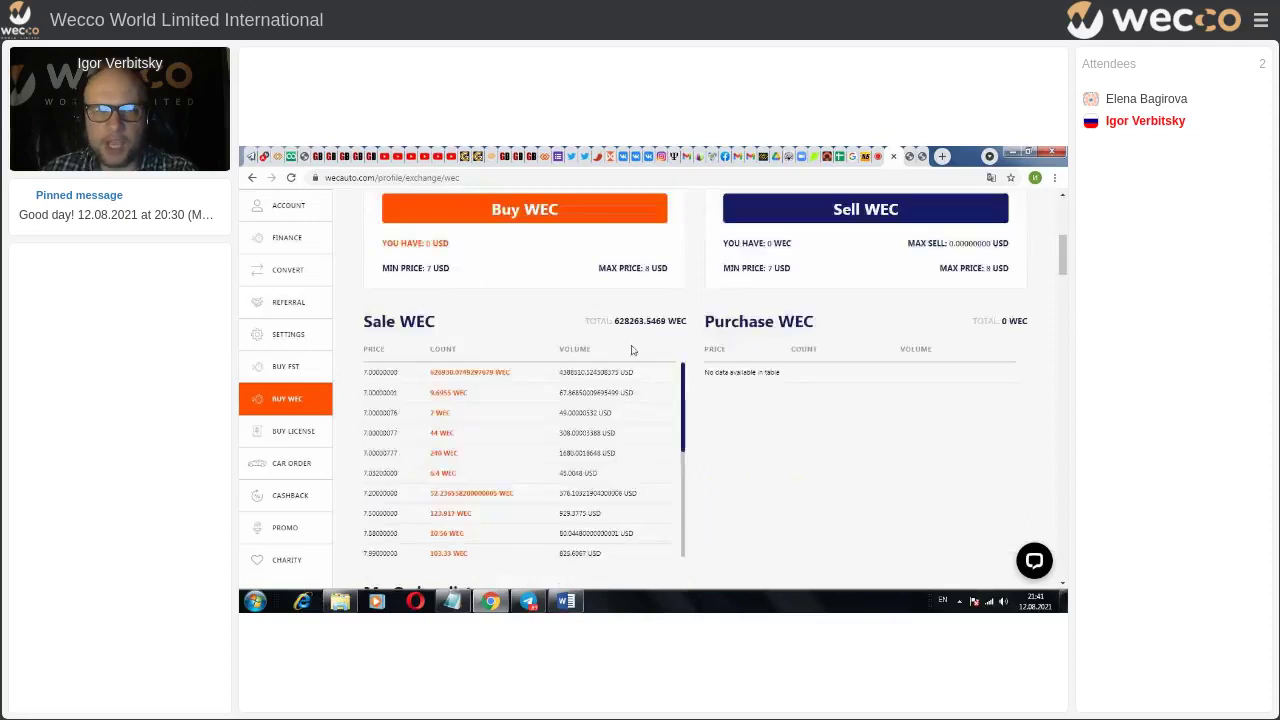
{"action": "scroll", "coordinate": [510, 300], "scroll_direction": "down", "scroll_amount": 3}
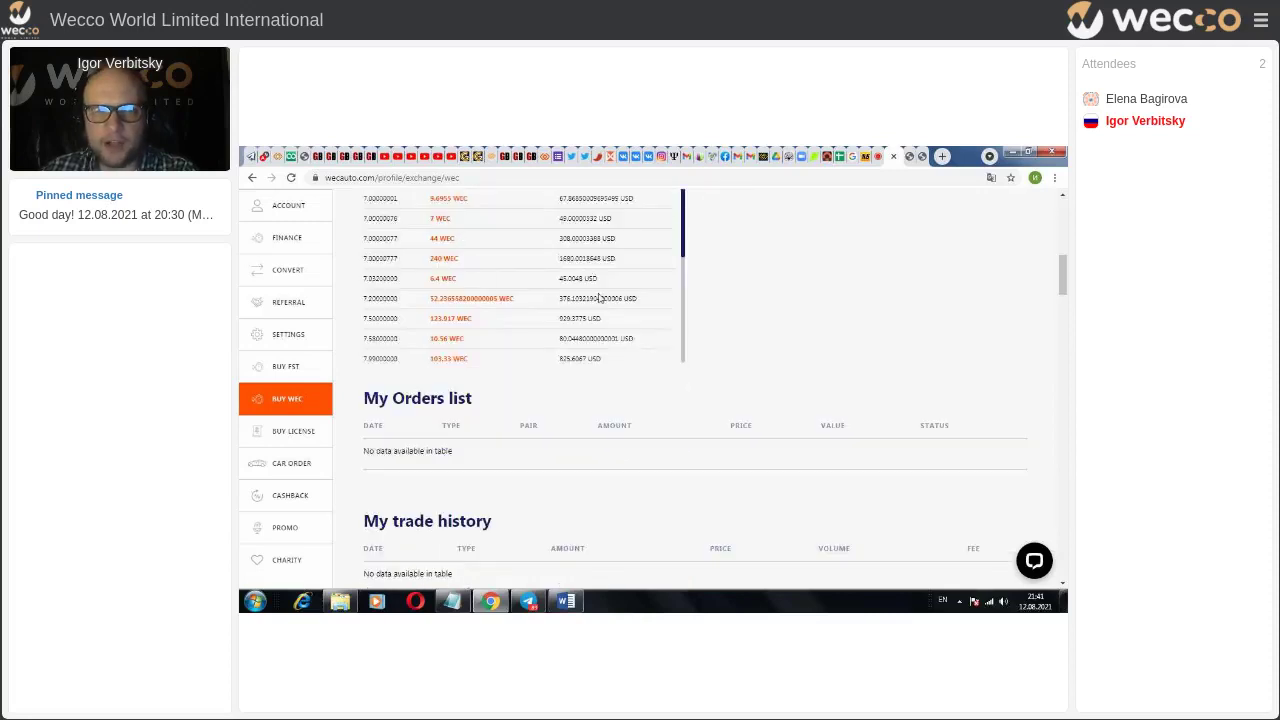
{"action": "scroll", "coordinate": [603, 300], "scroll_direction": "down", "scroll_amount": 2}
{"action": "scroll", "coordinate": [615, 340], "scroll_direction": "down", "scroll_amount": 2}
{"action": "scroll", "coordinate": [621, 340], "scroll_direction": "down", "scroll_amount": 2}
{"action": "scroll", "coordinate": [621, 337], "scroll_direction": "down", "scroll_amount": 2}
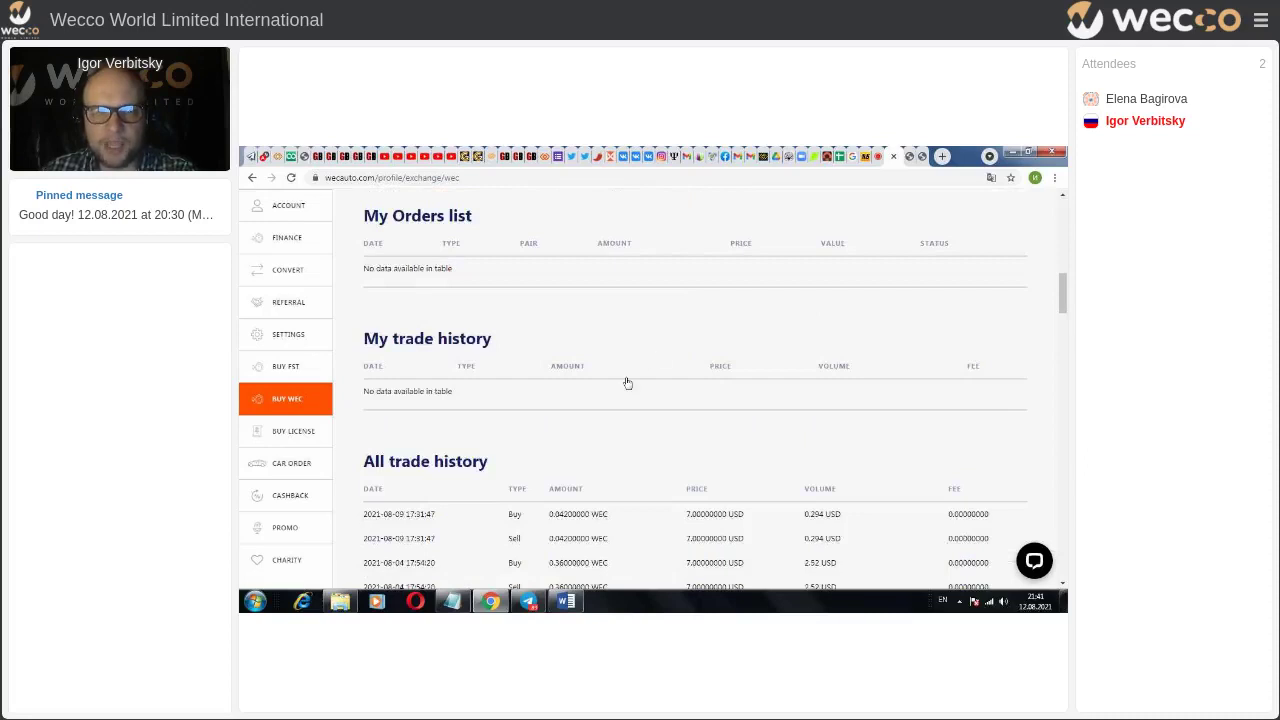
{"action": "scroll", "coordinate": [627, 383], "scroll_direction": "down", "scroll_amount": 2}
{"action": "scroll", "coordinate": [627, 382], "scroll_direction": "down", "scroll_amount": 1}
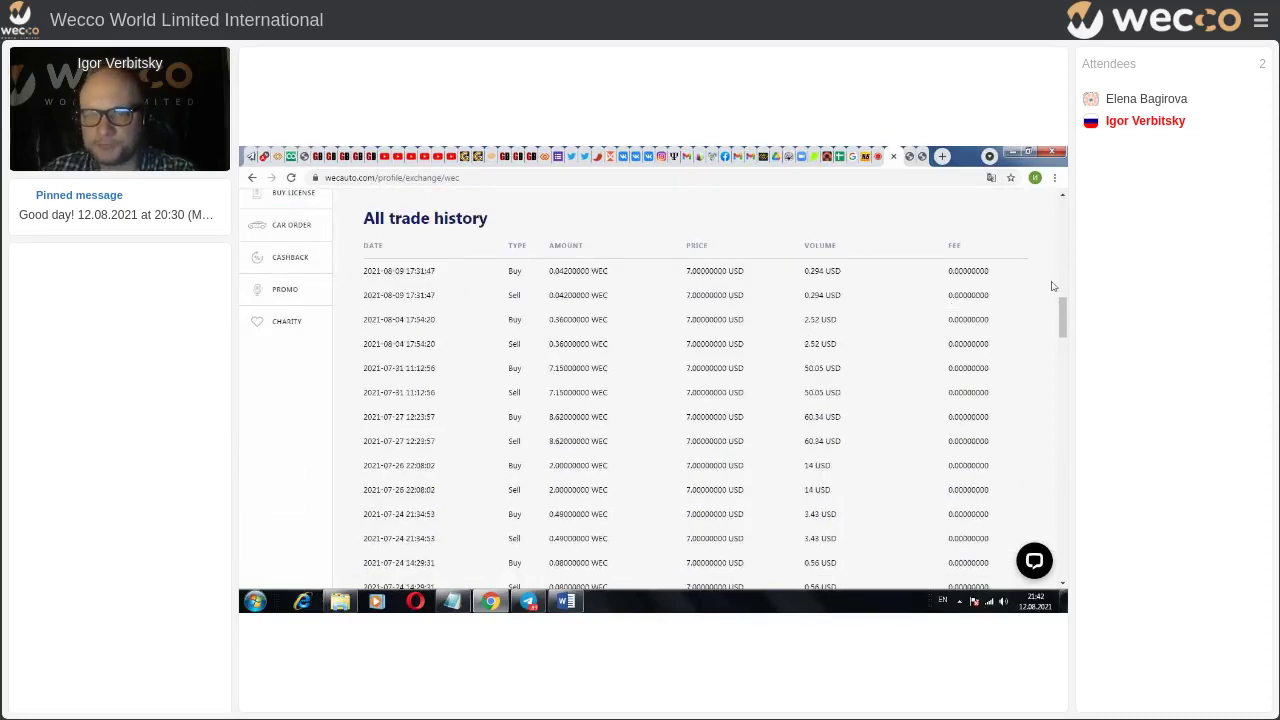
{"action": "left_click_drag", "start_coordinate": [1052, 287], "coordinate": [1058, 530]}
- Highlight a block of trade history rows, then clear the selection
{"action": "left_click_drag", "start_coordinate": [362, 192], "coordinate": [435, 340]}
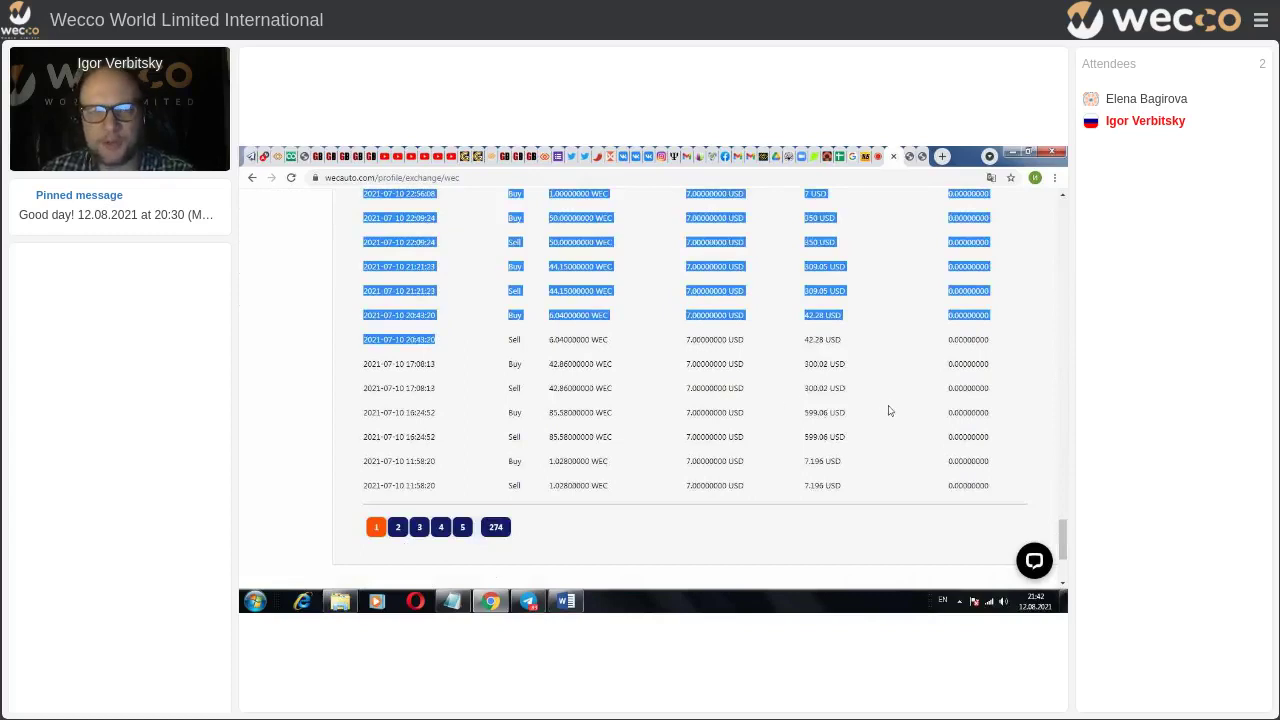
{"action": "scroll", "coordinate": [889, 410], "scroll_direction": "up", "scroll_amount": 2}
{"action": "scroll", "coordinate": [889, 410], "scroll_direction": "up", "scroll_amount": 2}
{"action": "scroll", "coordinate": [889, 410], "scroll_direction": "up", "scroll_amount": 3}
{"action": "scroll", "coordinate": [889, 410], "scroll_direction": "up", "scroll_amount": 2}
{"action": "scroll", "coordinate": [889, 410], "scroll_direction": "up", "scroll_amount": 2}
{"action": "scroll", "coordinate": [889, 410], "scroll_direction": "up", "scroll_amount": 2}
{"action": "scroll", "coordinate": [889, 410], "scroll_direction": "up", "scroll_amount": 2}
{"action": "scroll", "coordinate": [1014, 456], "scroll_direction": "up", "scroll_amount": 3}
{"action": "left_click", "coordinate": [1014, 456]}
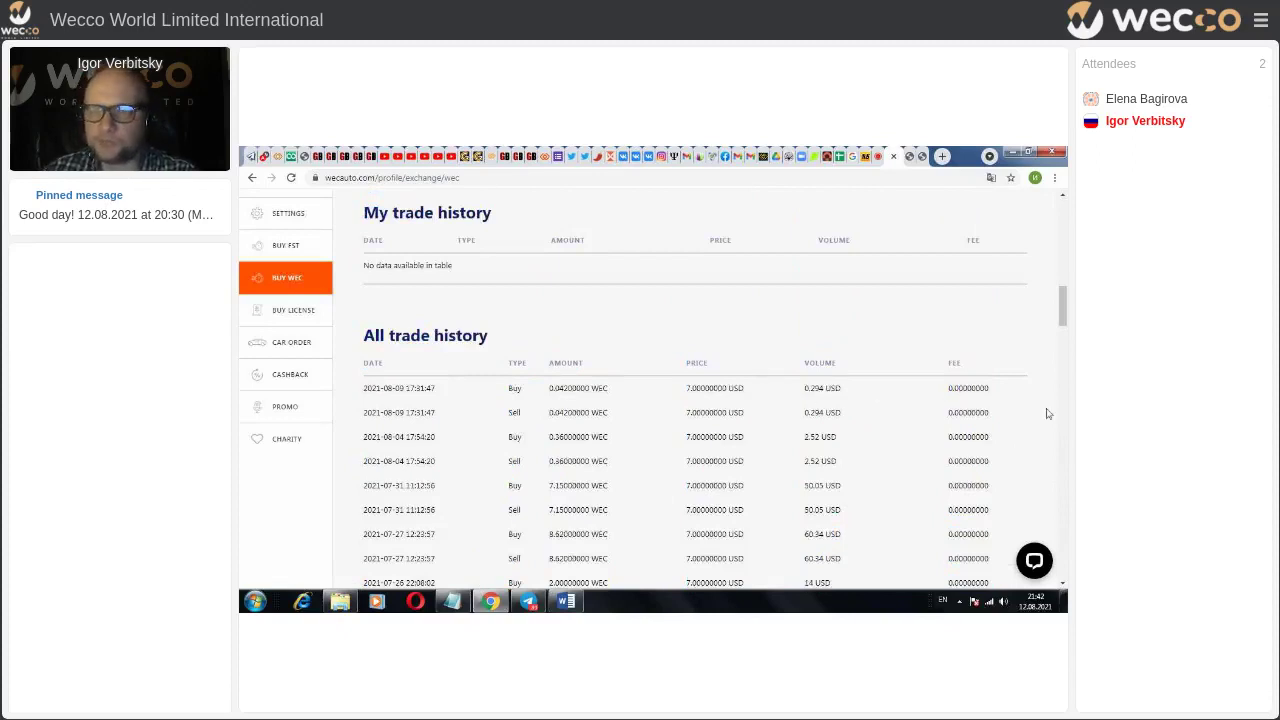
{"action": "scroll", "coordinate": [1047, 424], "scroll_direction": "up", "scroll_amount": 4}
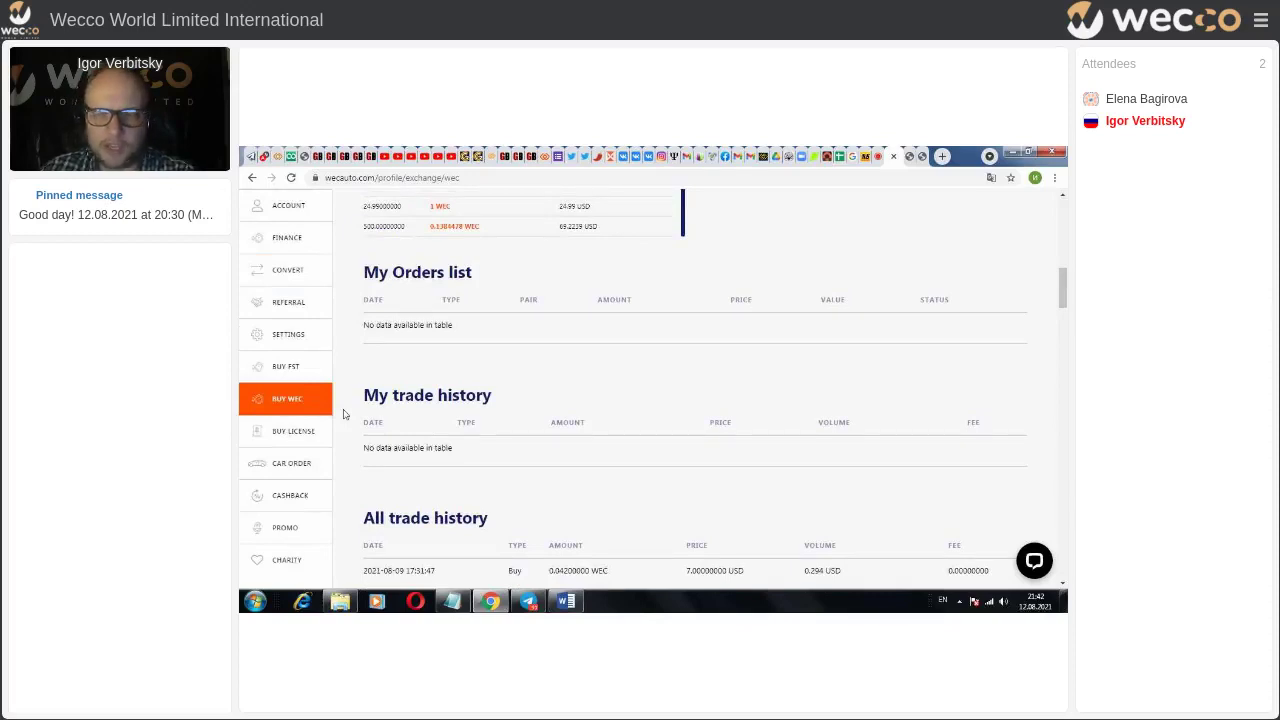
{"action": "scroll", "coordinate": [500, 350], "scroll_direction": "down", "scroll_amount": 1}
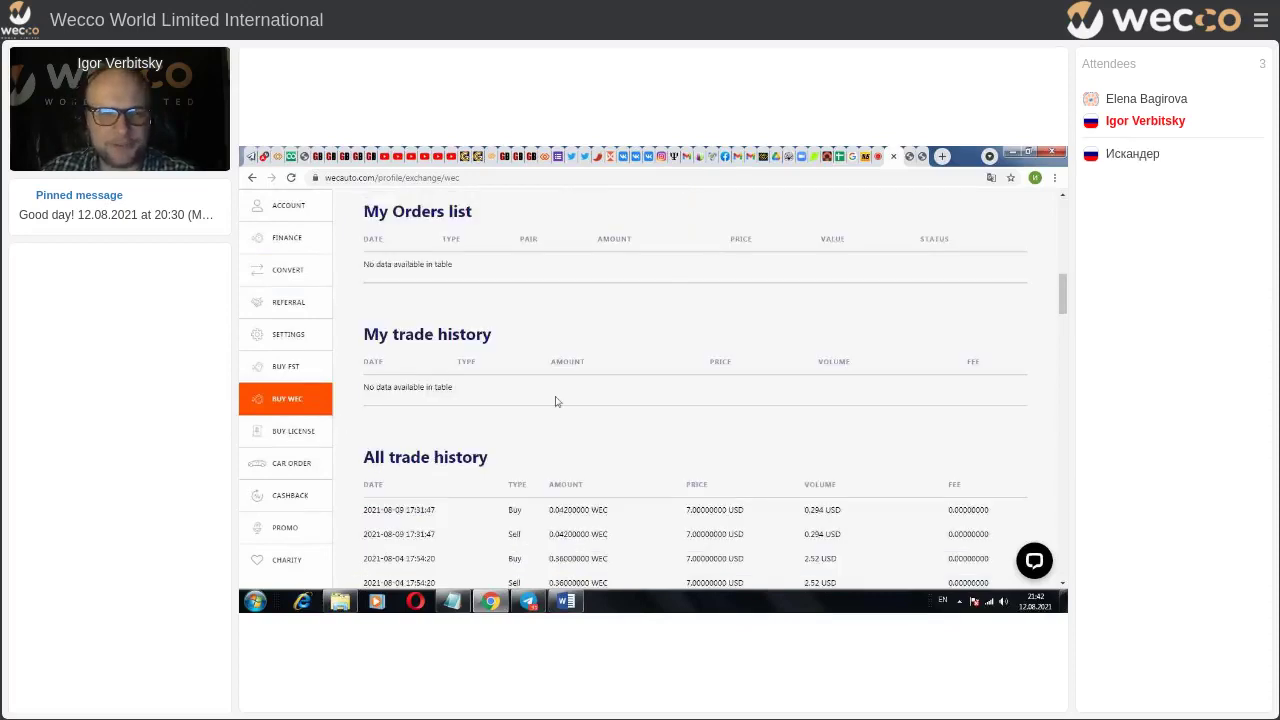
- Open the Buy License page and drag down to the licence tier cards
{"action": "left_click", "coordinate": [307, 436]}
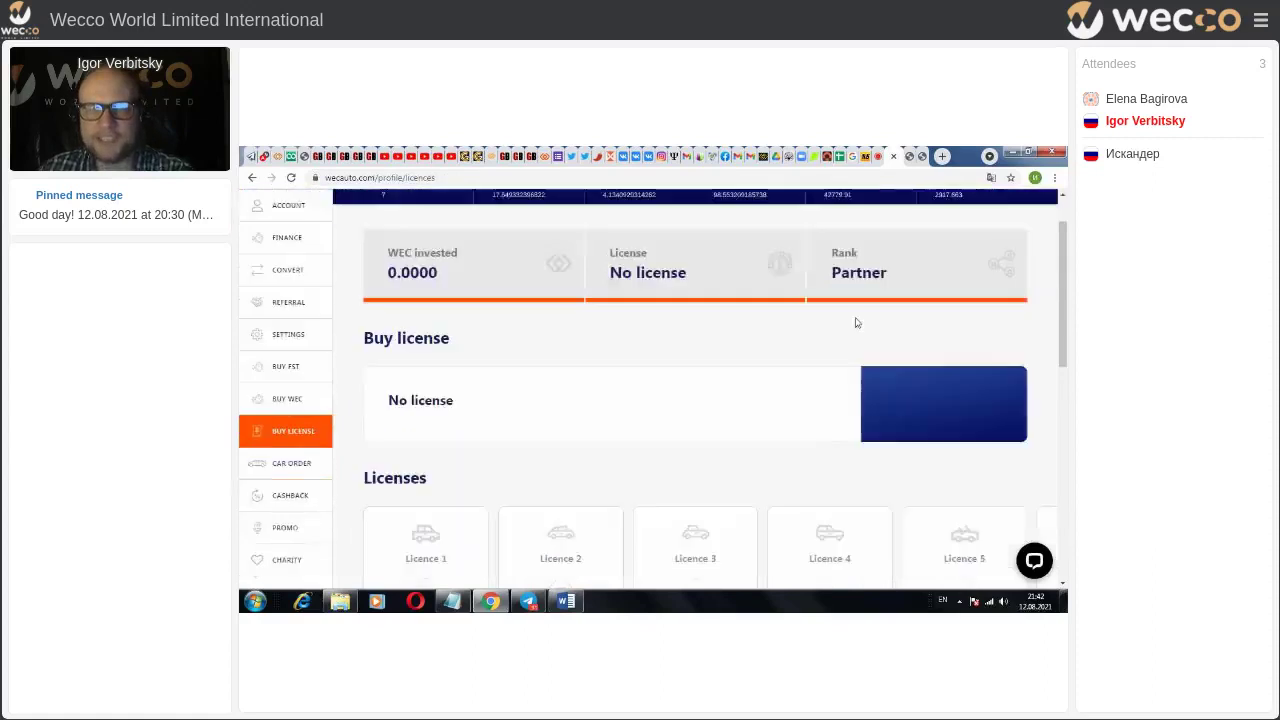
{"action": "scroll", "coordinate": [856, 322], "scroll_direction": "down", "scroll_amount": 1}
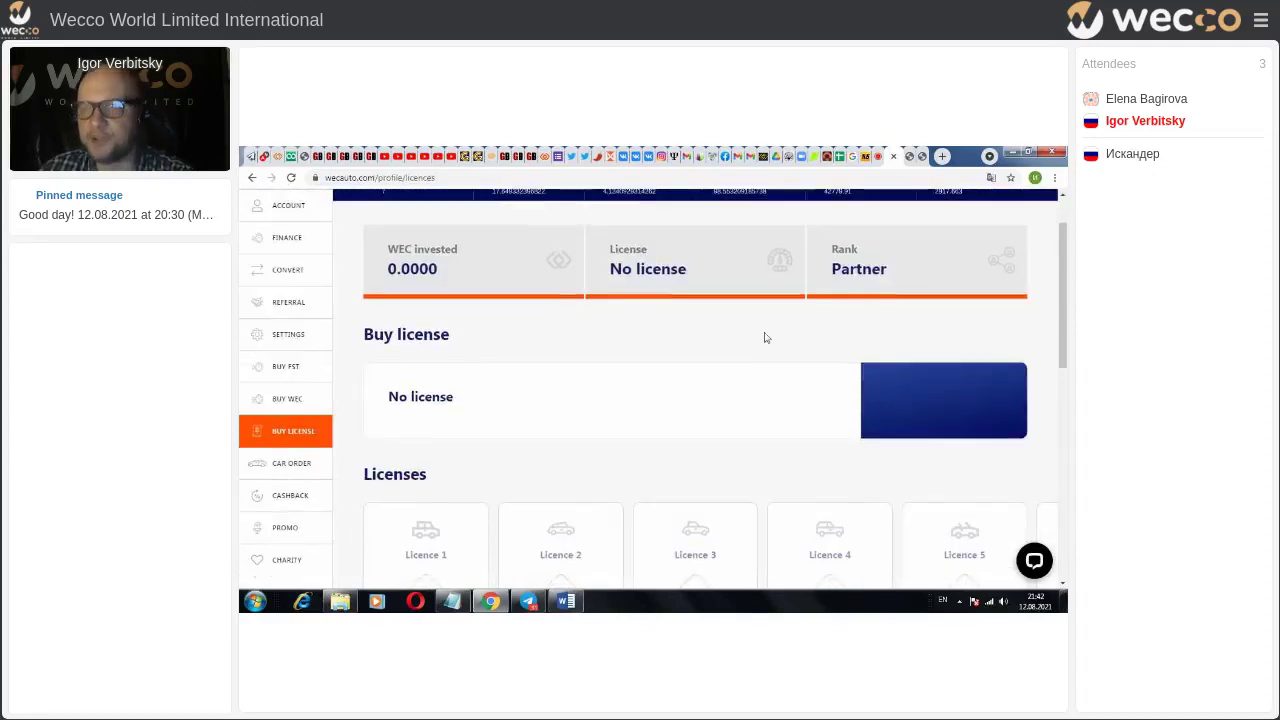
{"action": "scroll", "coordinate": [766, 337], "scroll_direction": "down", "scroll_amount": 2}
{"action": "scroll", "coordinate": [766, 337], "scroll_direction": "down", "scroll_amount": 2}
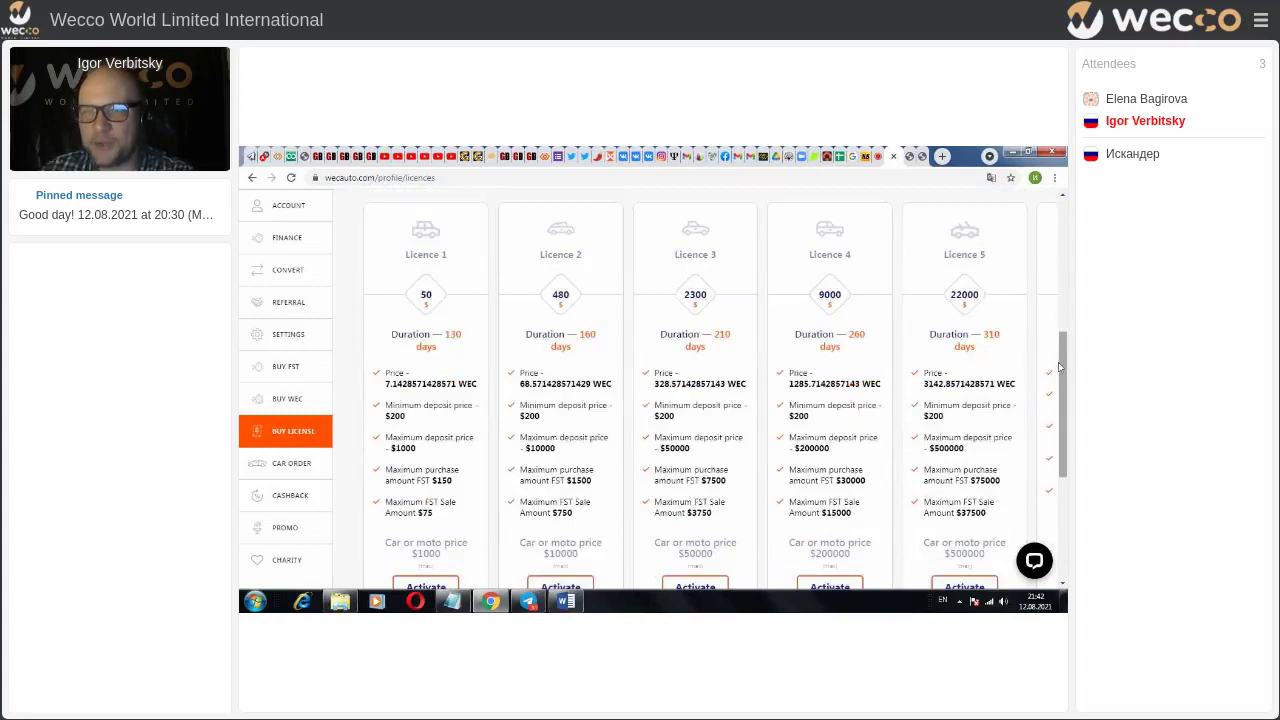
{"action": "left_click_drag", "start_coordinate": [1062, 367], "coordinate": [1062, 371]}
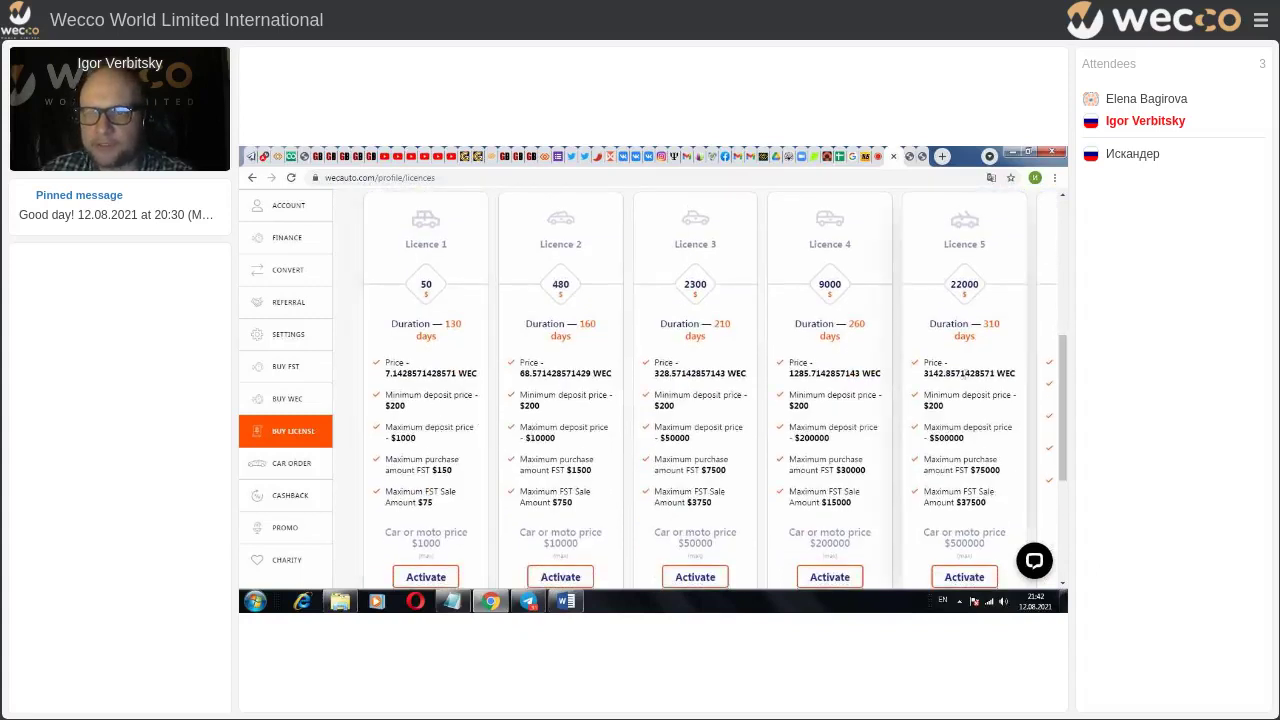
{"action": "scroll", "coordinate": [492, 372], "scroll_direction": "right", "scroll_amount": 4}
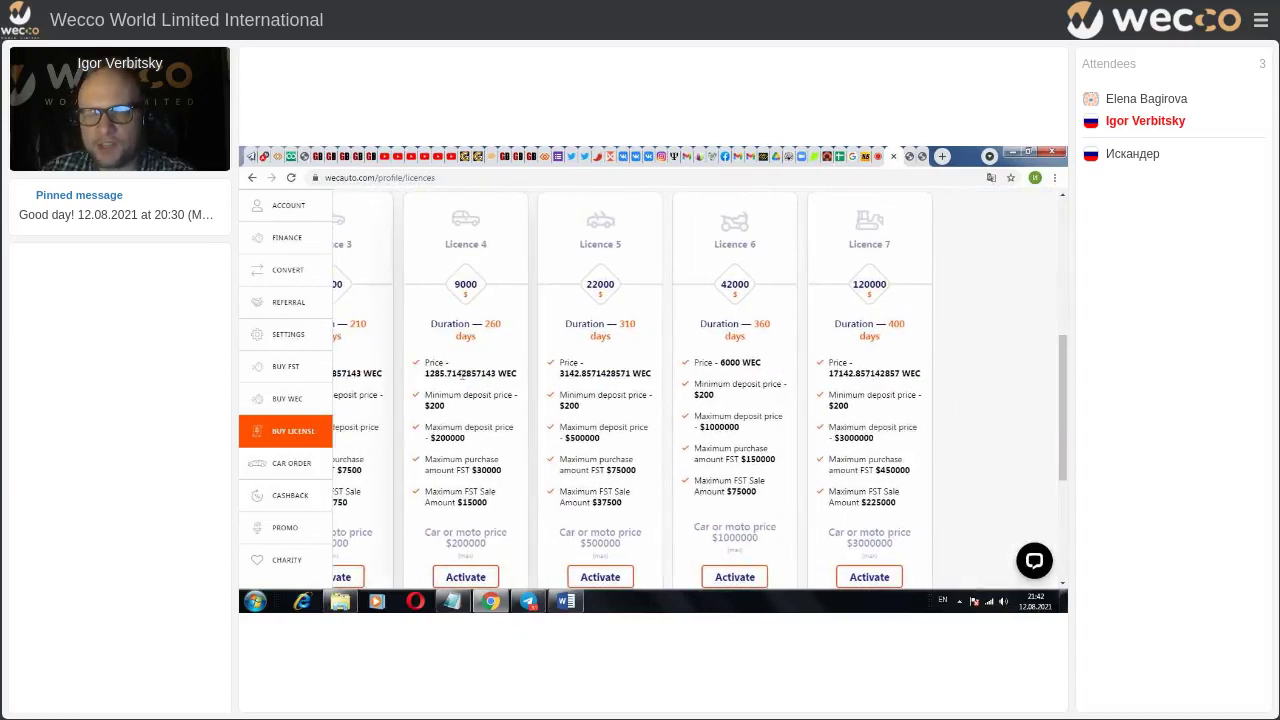
{"action": "scroll", "coordinate": [465, 371], "scroll_direction": "left", "scroll_amount": 1}
{"action": "scroll", "coordinate": [465, 371], "scroll_direction": "left", "scroll_amount": 3}
{"action": "left_click_drag", "start_coordinate": [1065, 392], "coordinate": [1065, 407]}
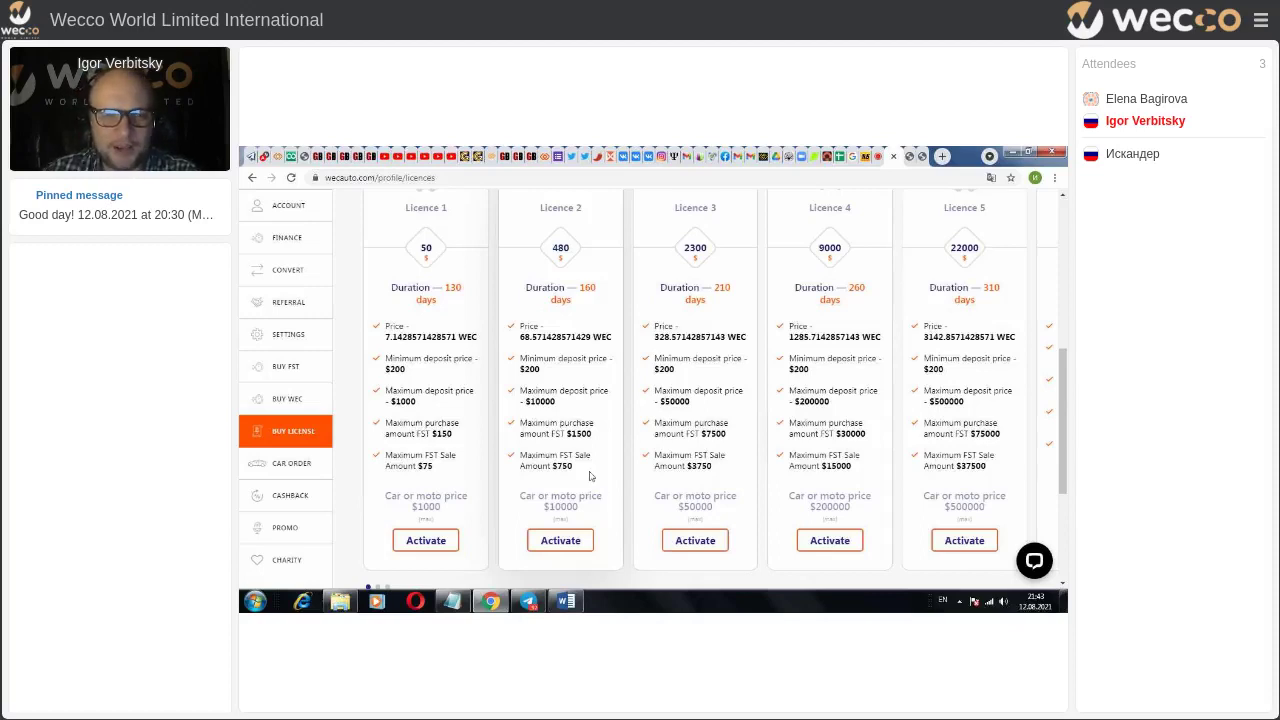
- Open Car order, visit the account dashboard, then return to the empty Car orders block
{"action": "left_click", "coordinate": [287, 462]}
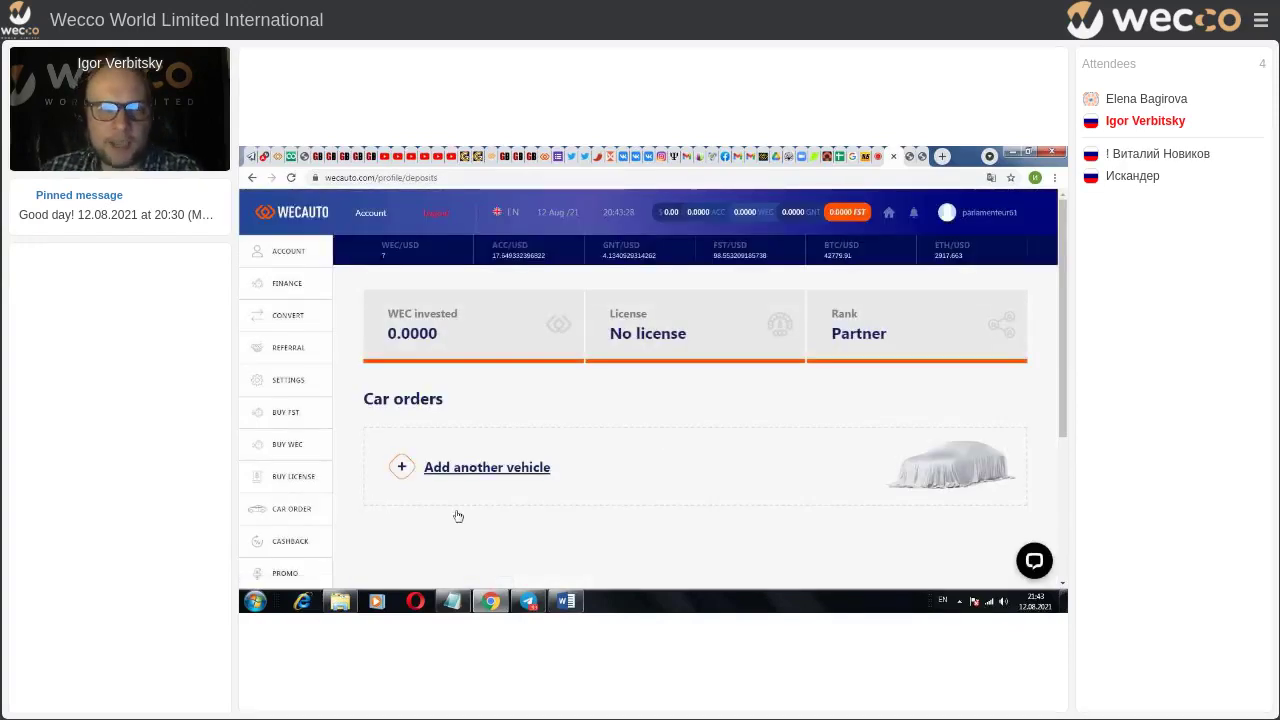
{"action": "left_click", "coordinate": [288, 252]}
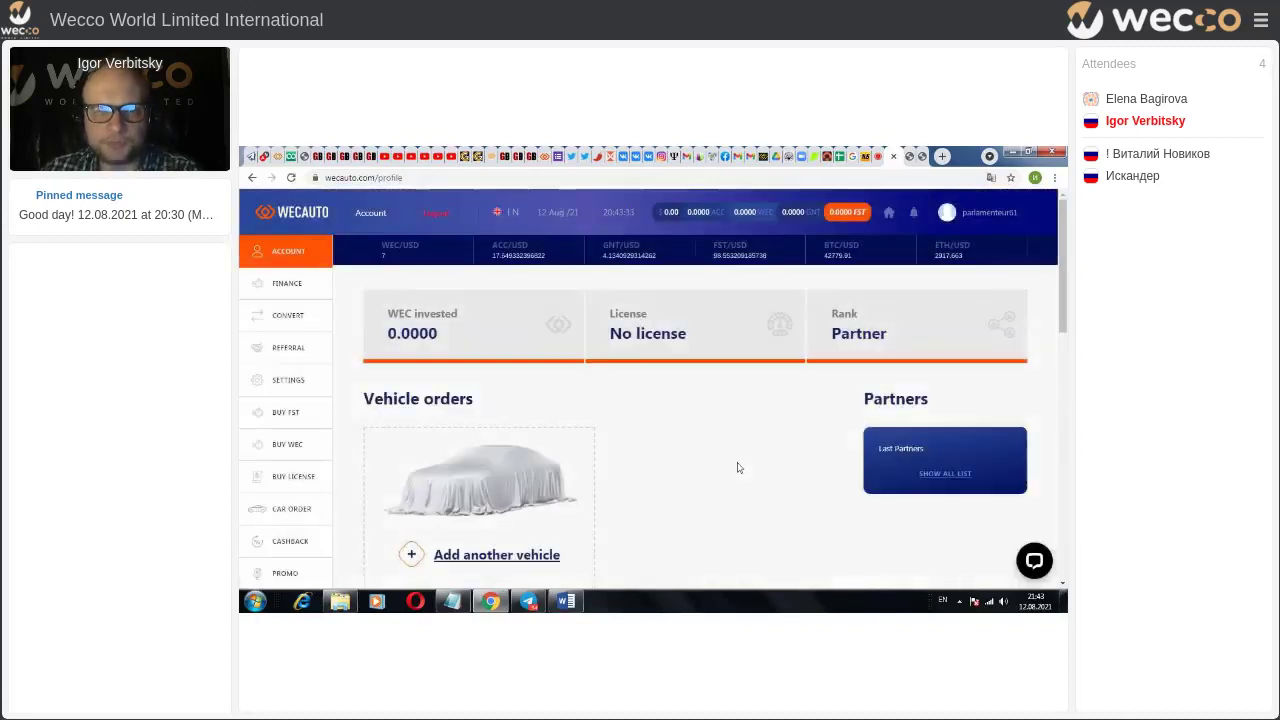
{"action": "scroll", "coordinate": [737, 466], "scroll_direction": "down", "scroll_amount": 3}
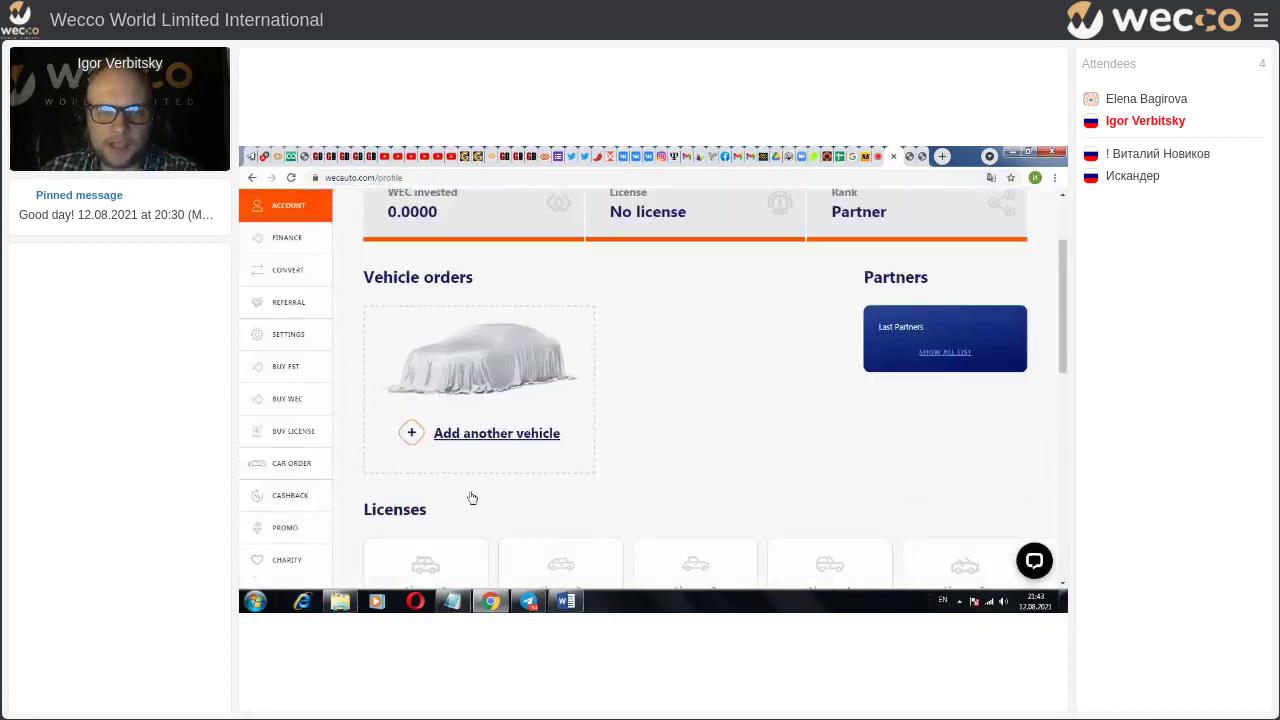
{"action": "left_click", "coordinate": [294, 465]}
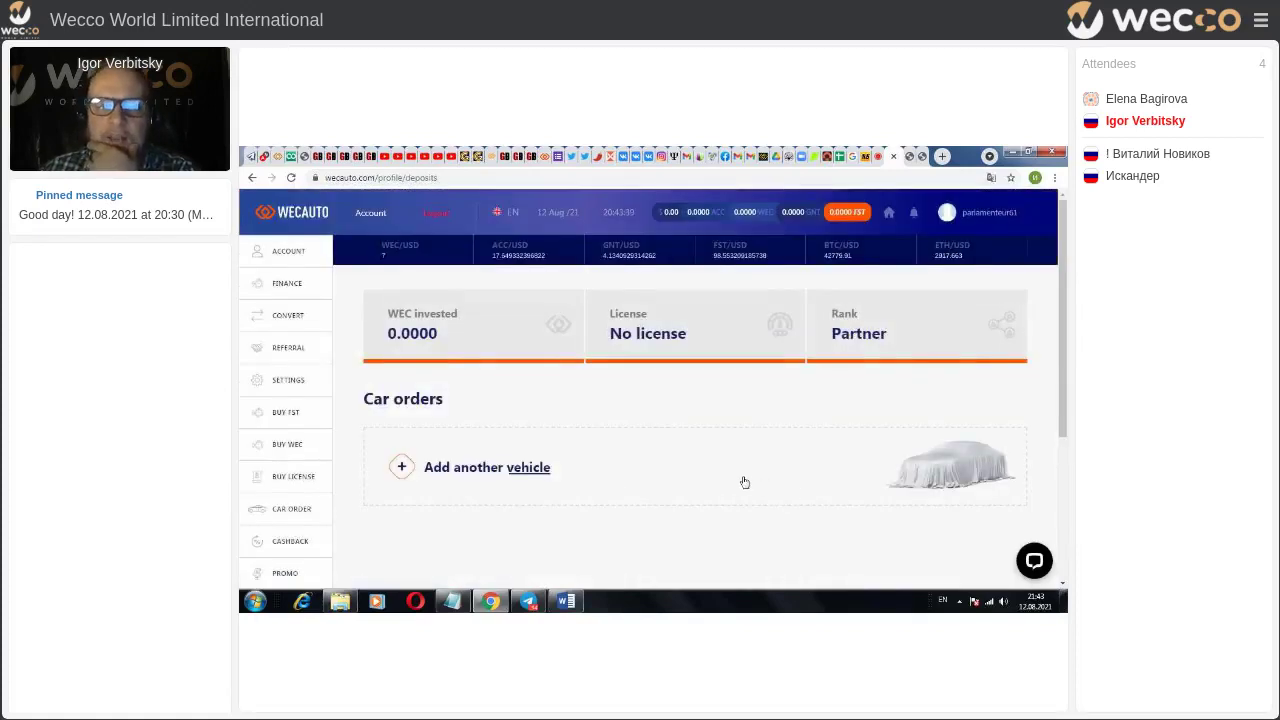
{"action": "scroll", "coordinate": [740, 478], "scroll_direction": "down", "scroll_amount": 1}
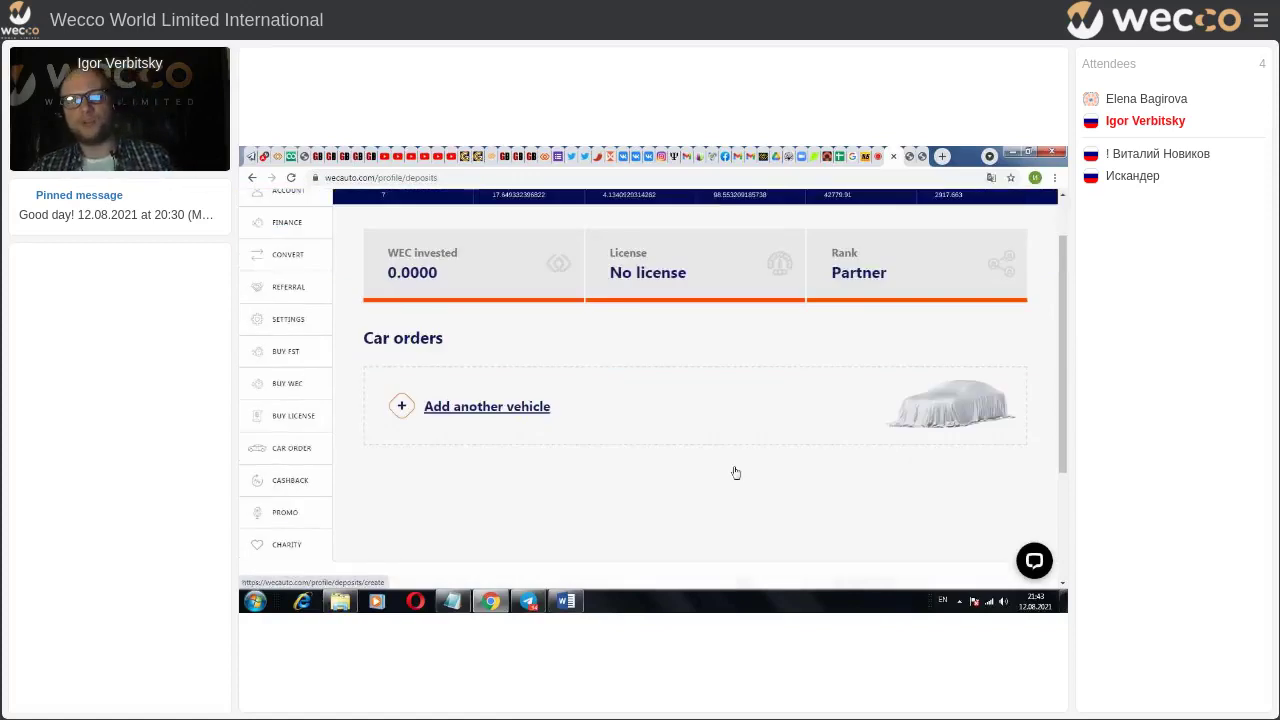
{"action": "scroll", "coordinate": [486, 411], "scroll_direction": "down", "scroll_amount": 1}
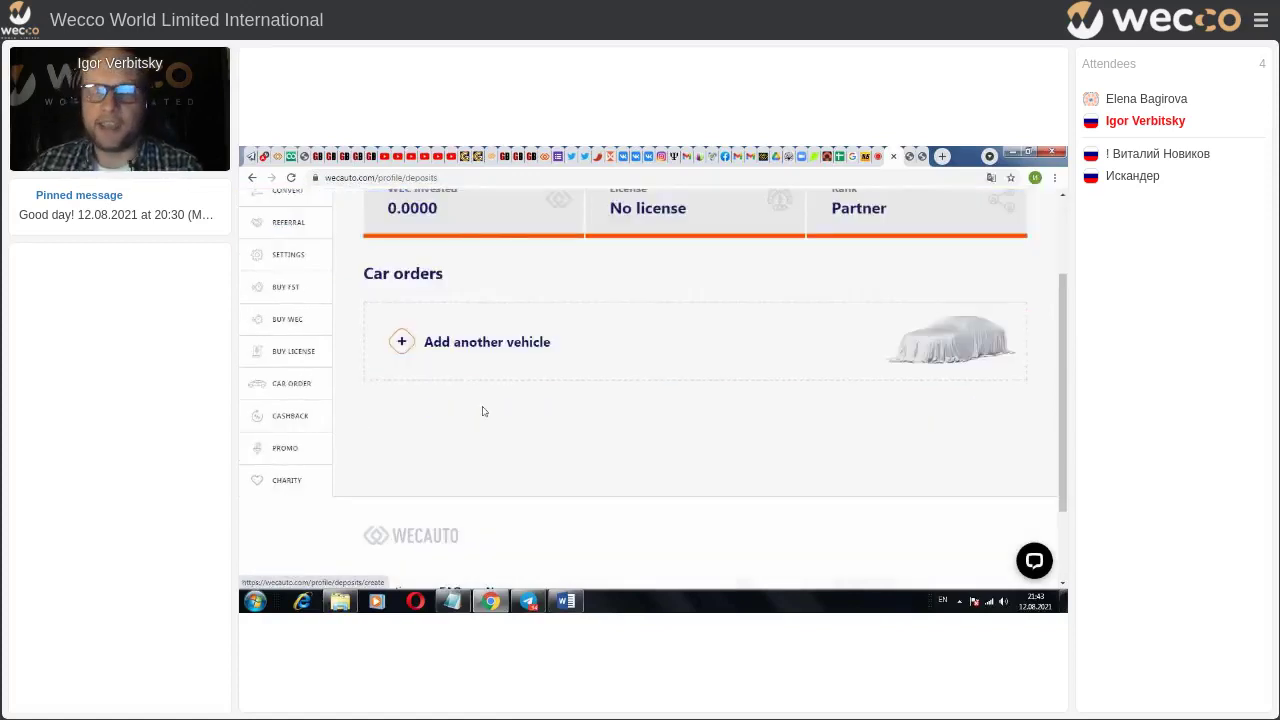
{"action": "scroll", "coordinate": [486, 411], "scroll_direction": "down", "scroll_amount": 1}
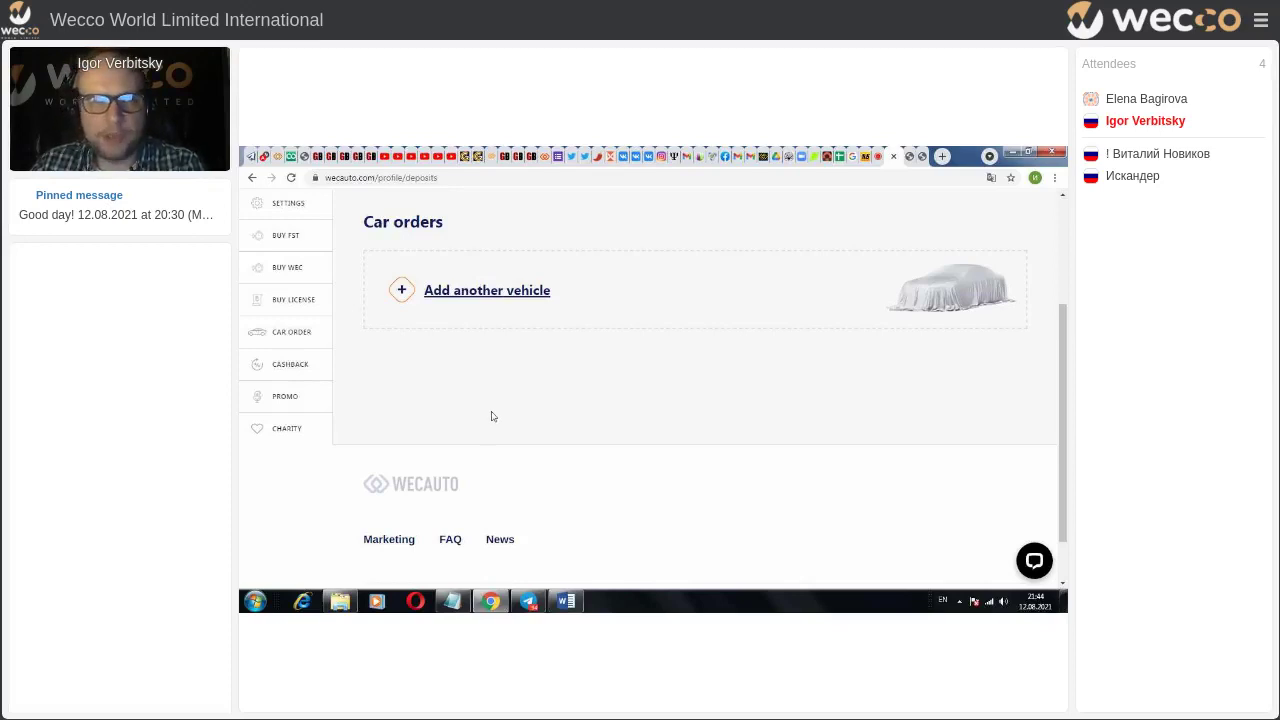
{"action": "scroll", "coordinate": [491, 416], "scroll_direction": "up", "scroll_amount": 1}
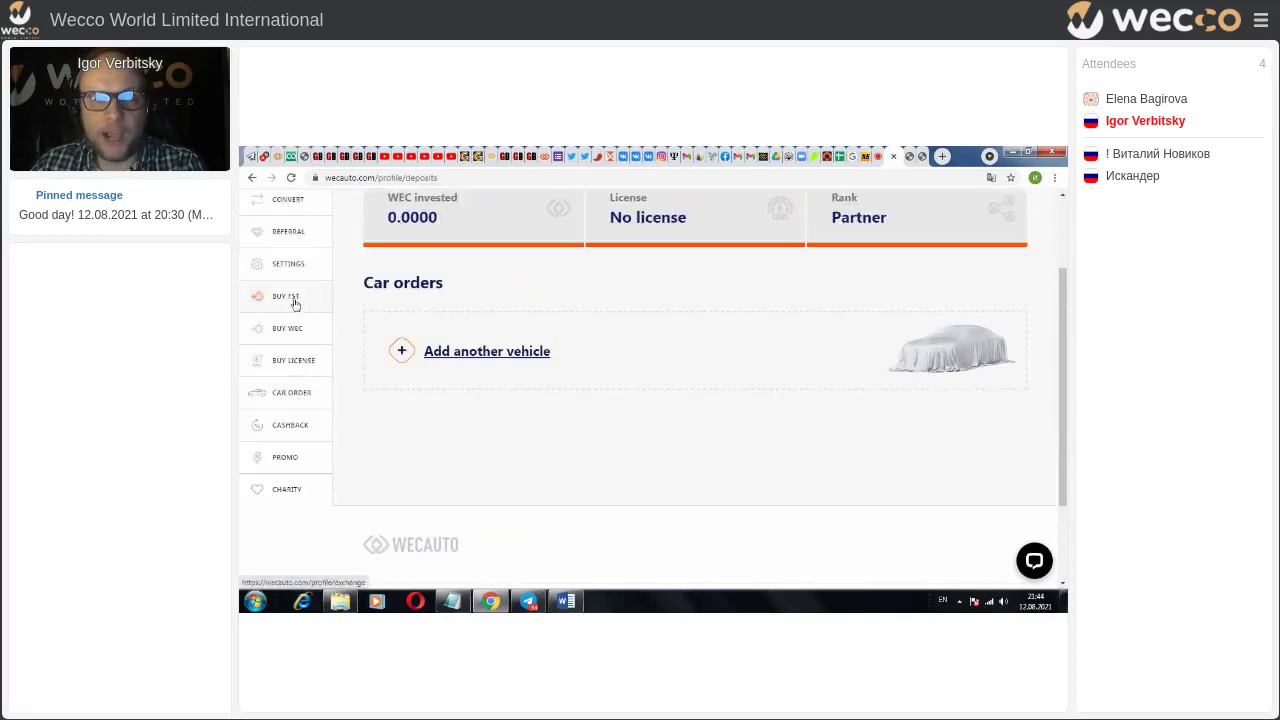
{"action": "left_click", "coordinate": [392, 365]}
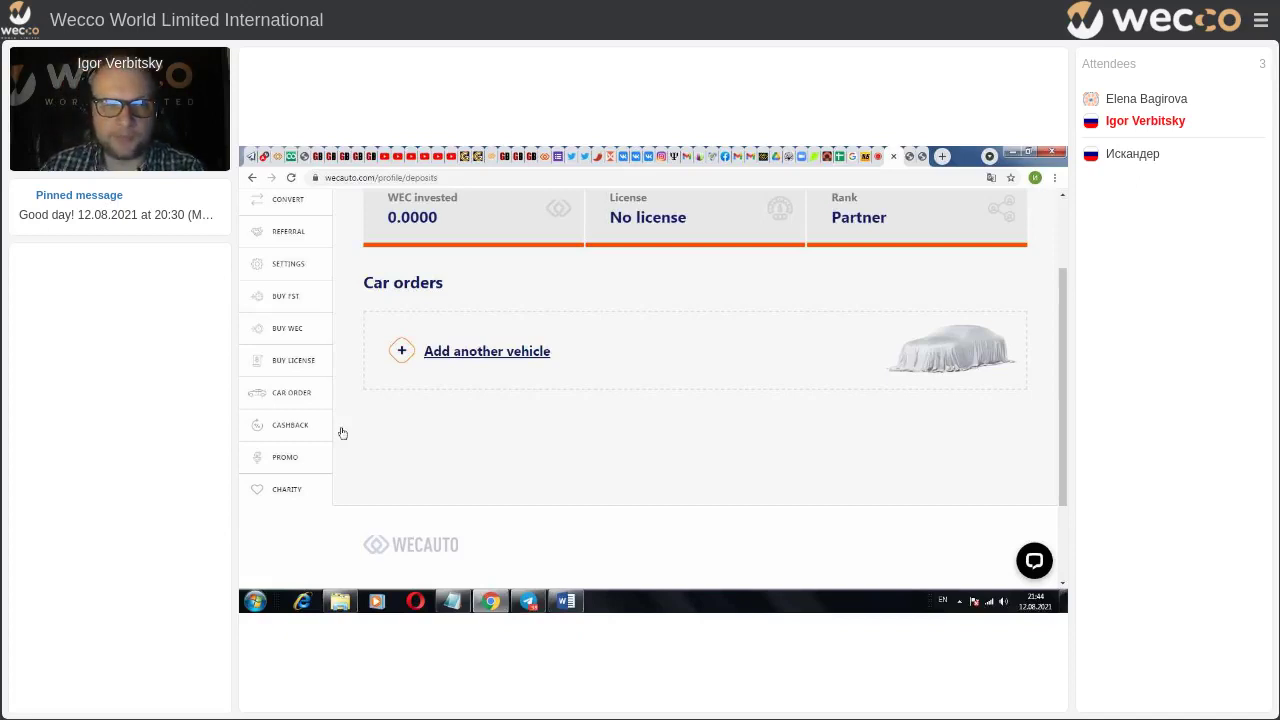
- Go to BUY FST in the sidebar to load the FST exchange forms and tables
{"action": "left_click", "coordinate": [289, 302]}
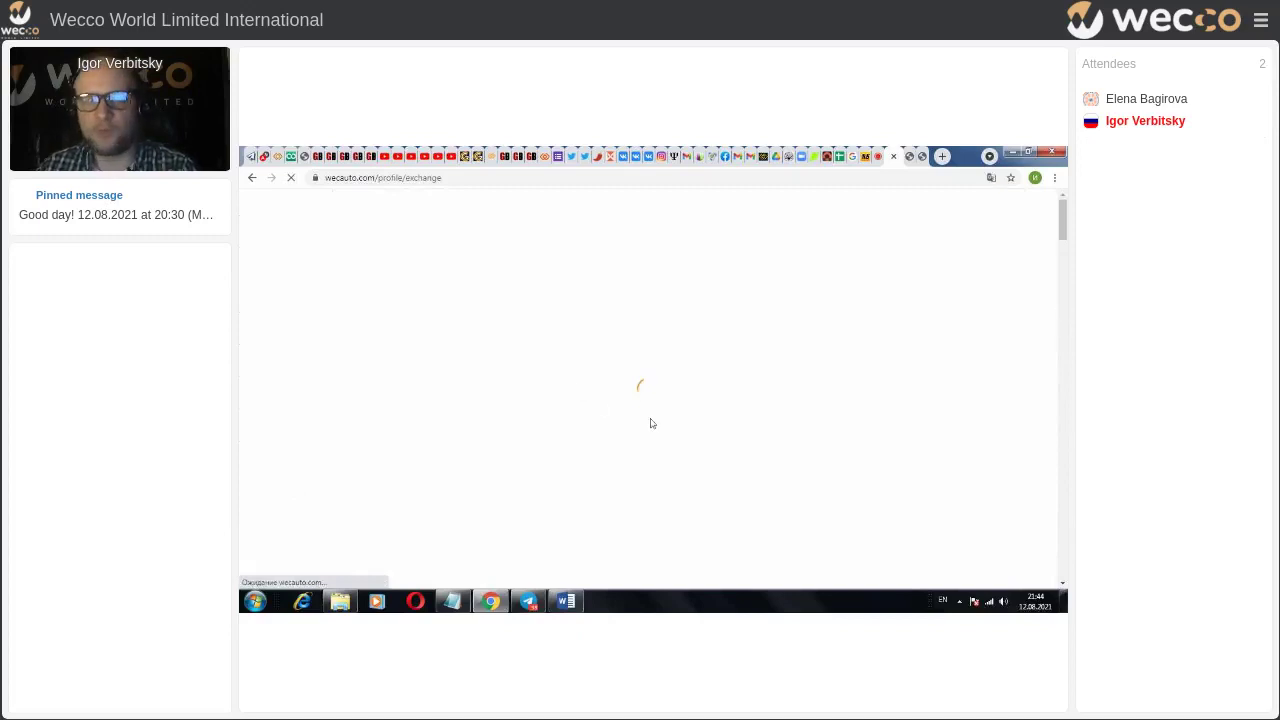
{"action": "scroll", "coordinate": [655, 423], "scroll_direction": "down", "scroll_amount": 1}
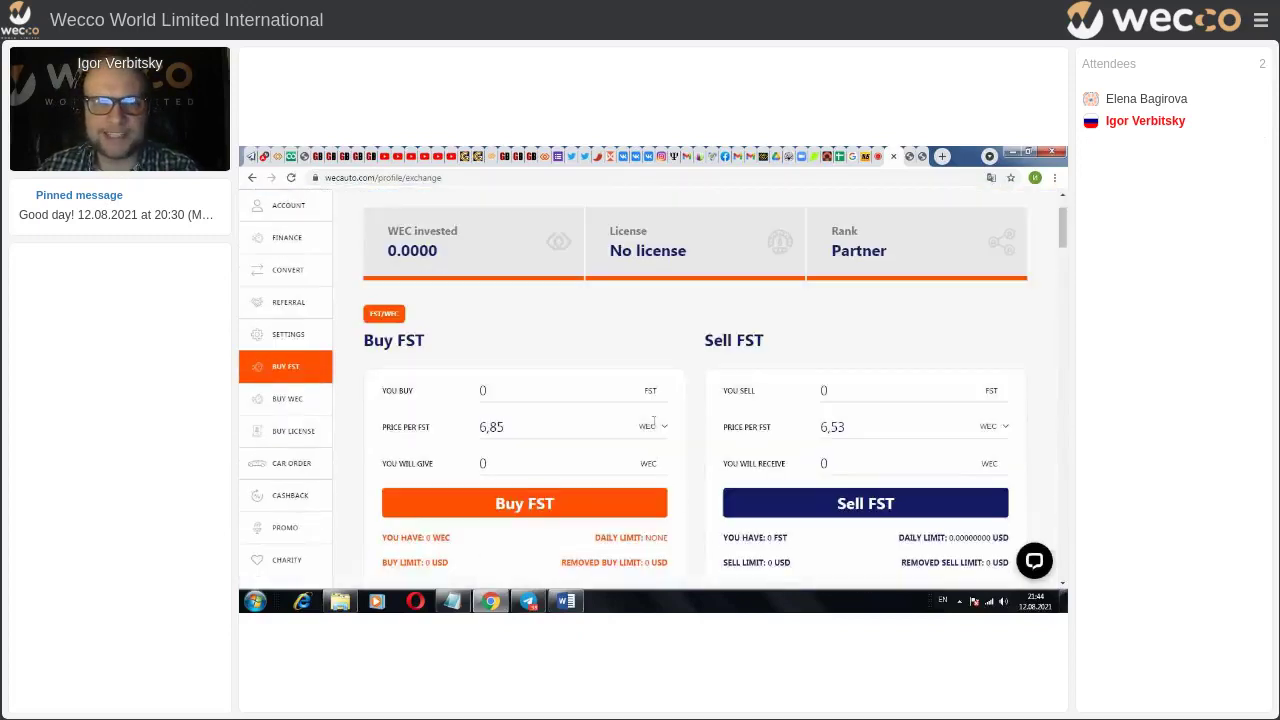
{"action": "scroll", "coordinate": [655, 423], "scroll_direction": "down", "scroll_amount": 1}
{"action": "scroll", "coordinate": [655, 423], "scroll_direction": "down", "scroll_amount": 1}
{"action": "scroll", "coordinate": [651, 425], "scroll_direction": "down", "scroll_amount": 1}
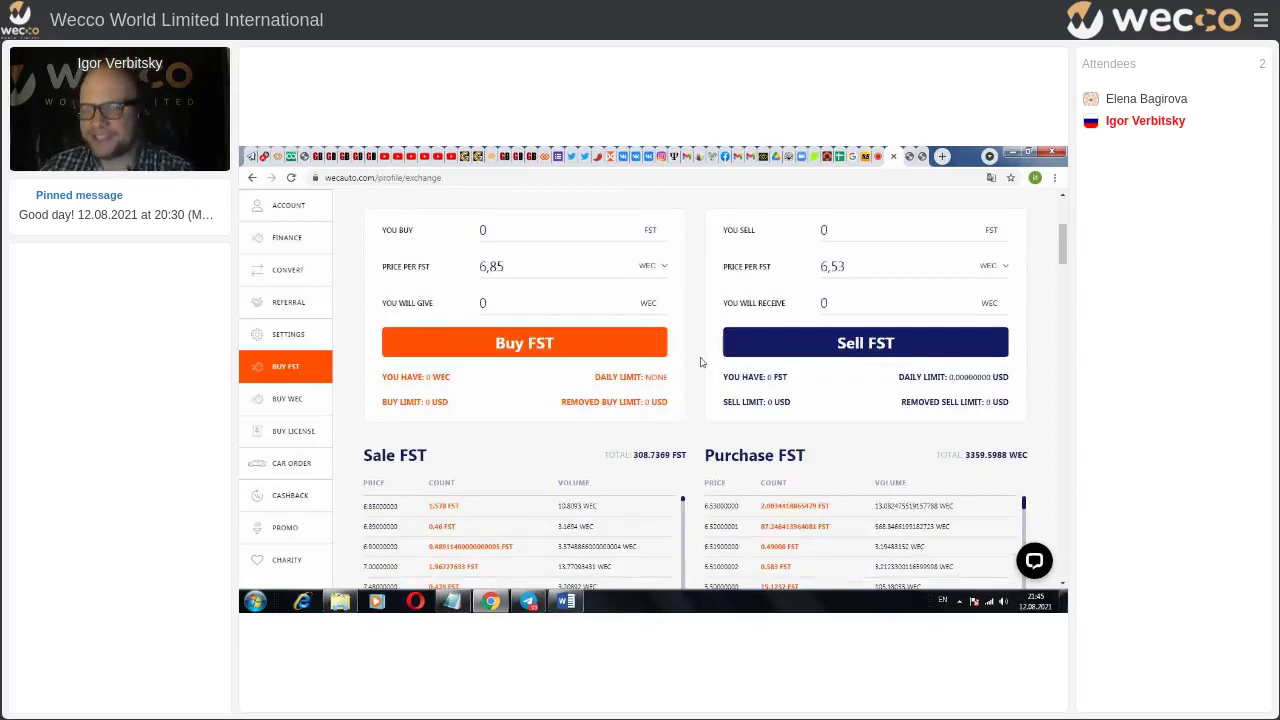
{"action": "scroll", "coordinate": [700, 362], "scroll_direction": "down", "scroll_amount": 1}
{"action": "scroll", "coordinate": [700, 362], "scroll_direction": "down", "scroll_amount": 1}
{"action": "scroll", "coordinate": [700, 362], "scroll_direction": "down", "scroll_amount": 1}
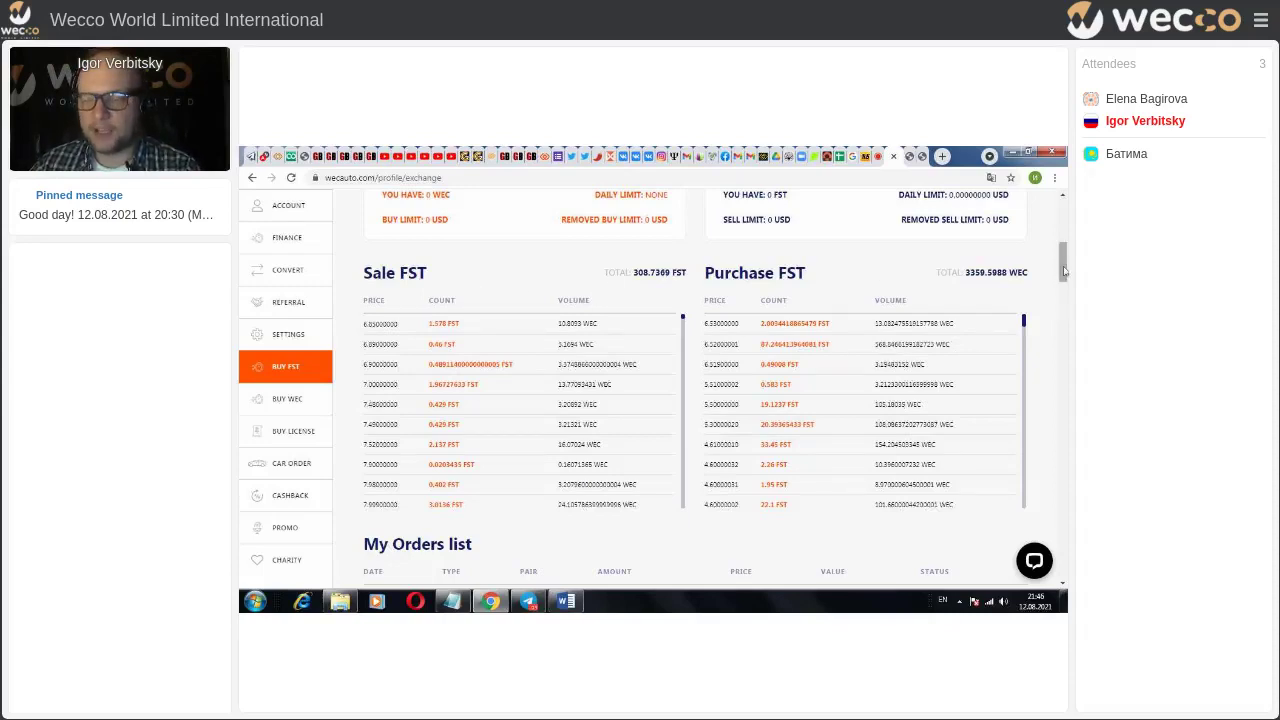
{"action": "left_click_drag", "start_coordinate": [1063, 270], "coordinate": [1065, 281]}
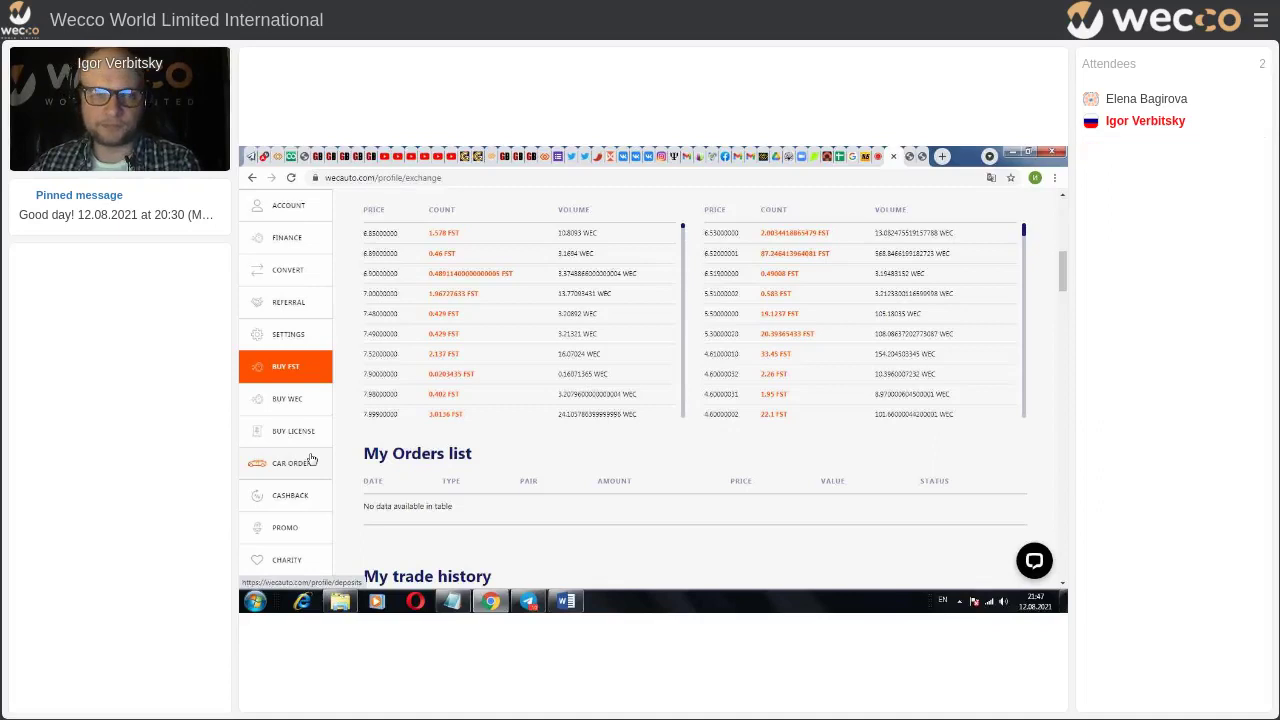
- Open Car order, then return to the WECAUTO browser tab with the Cashback page
{"action": "left_click", "coordinate": [312, 459]}
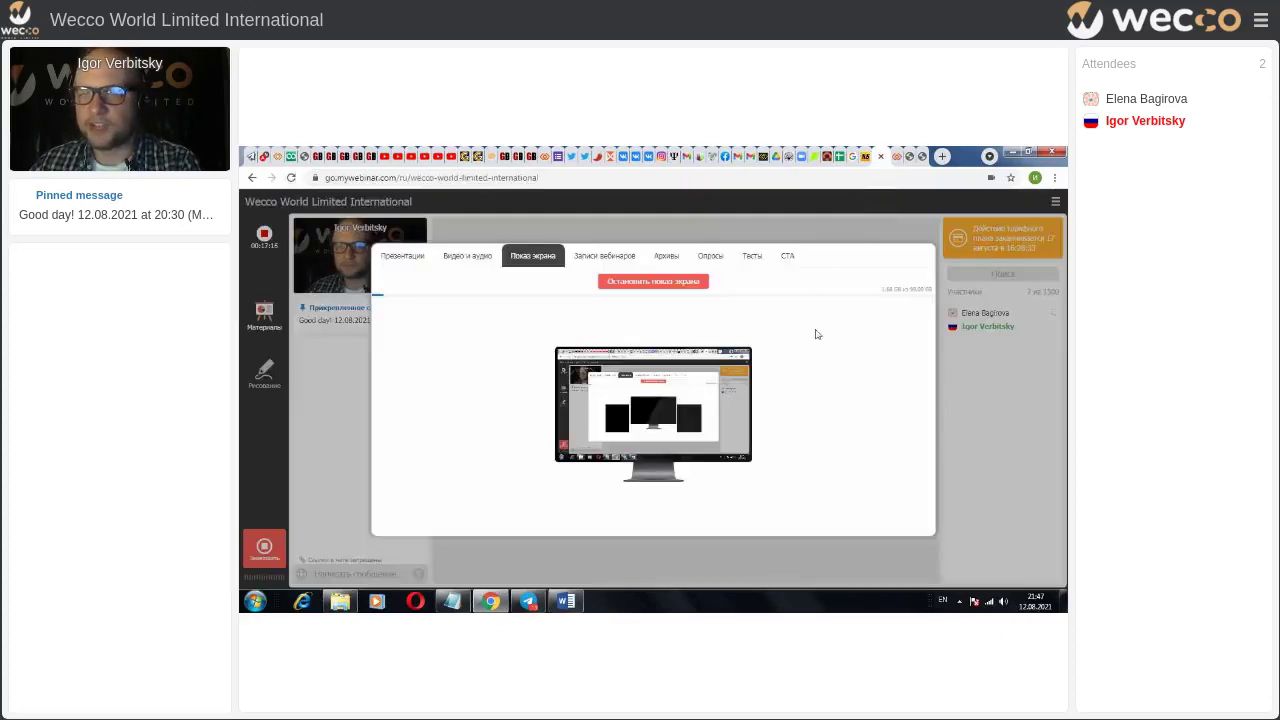
{"action": "left_click", "coordinate": [896, 155]}
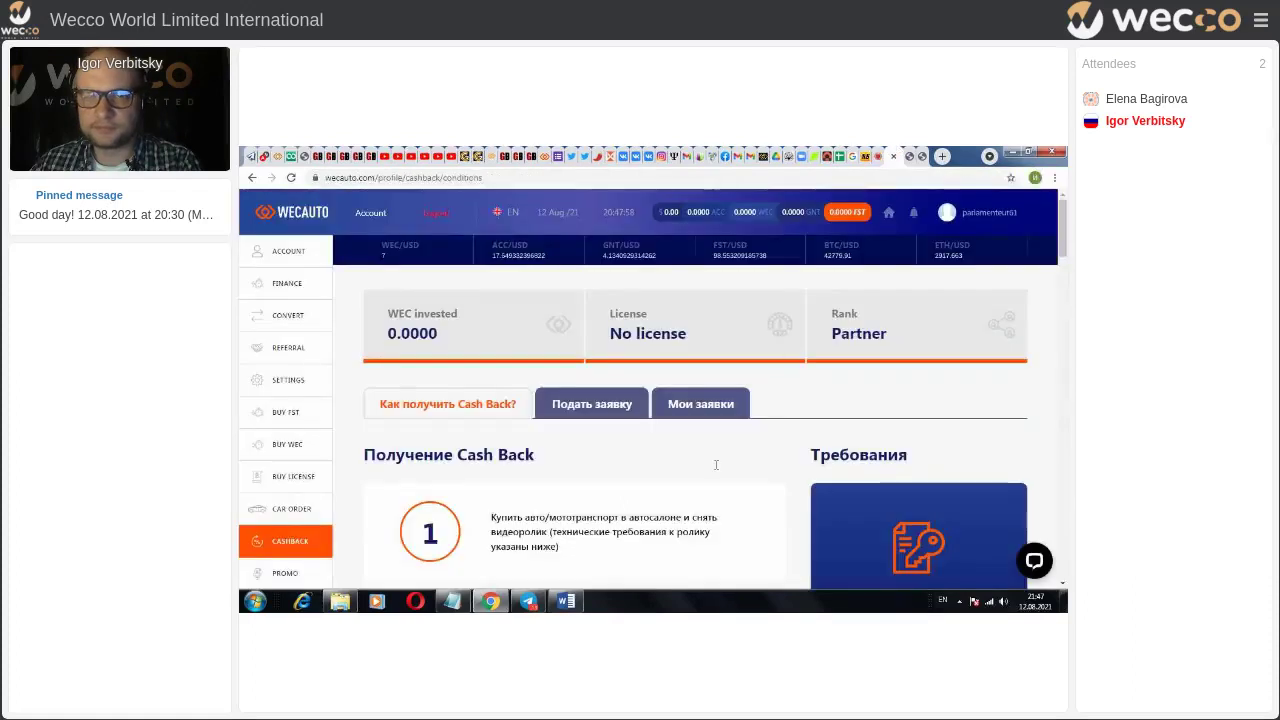
{"action": "scroll", "coordinate": [716, 464], "scroll_direction": "down", "scroll_amount": 2}
{"action": "scroll", "coordinate": [716, 464], "scroll_direction": "down", "scroll_amount": 3}
{"action": "scroll", "coordinate": [714, 464], "scroll_direction": "down", "scroll_amount": 4}
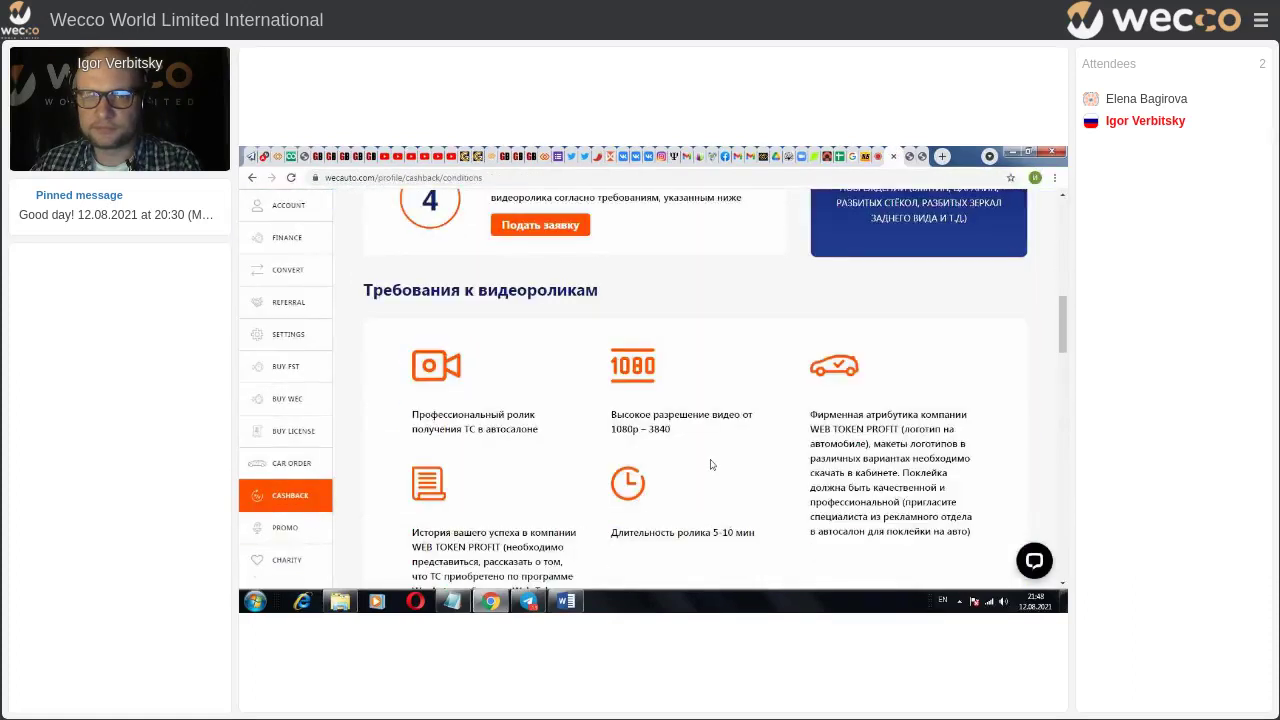
{"action": "scroll", "coordinate": [711, 464], "scroll_direction": "down", "scroll_amount": 2}
{"action": "scroll", "coordinate": [711, 464], "scroll_direction": "down", "scroll_amount": 1}
{"action": "scroll", "coordinate": [710, 460], "scroll_direction": "down", "scroll_amount": 2}
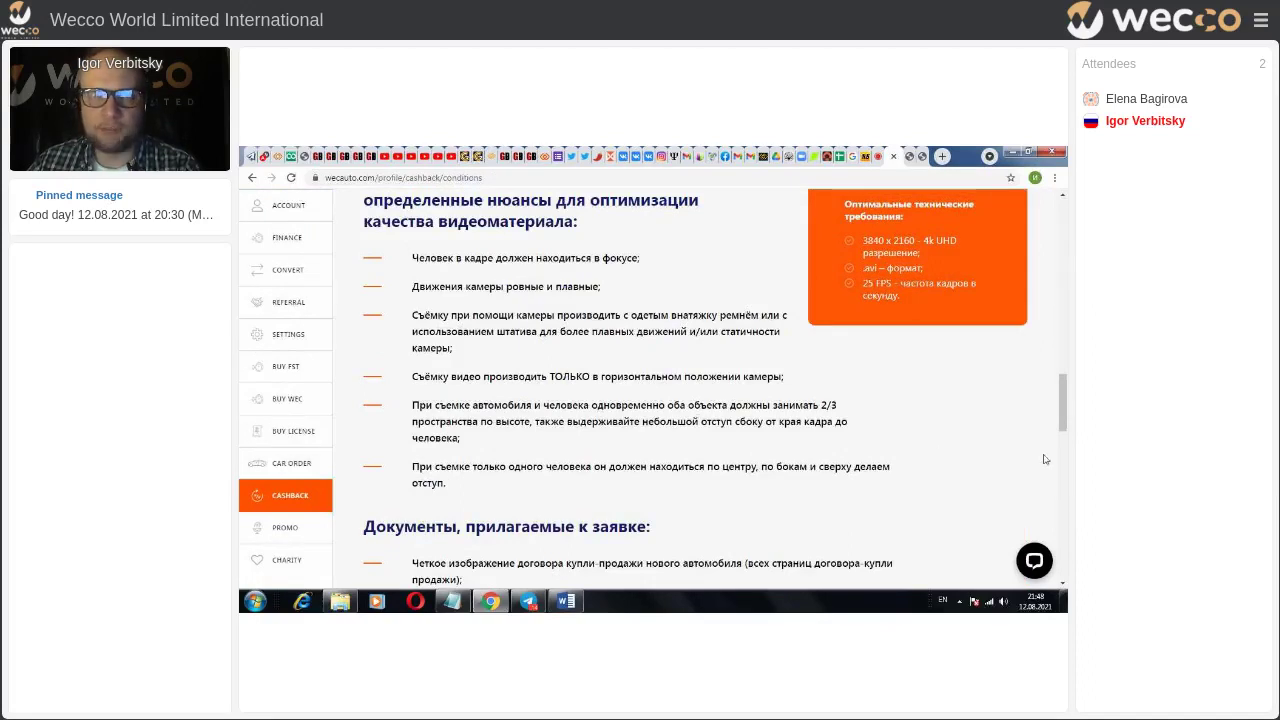
- Drag the scrollbar down to the 30% amount, 24-hour payout cards and response rules
{"action": "left_click_drag", "start_coordinate": [1063, 420], "coordinate": [1063, 200]}
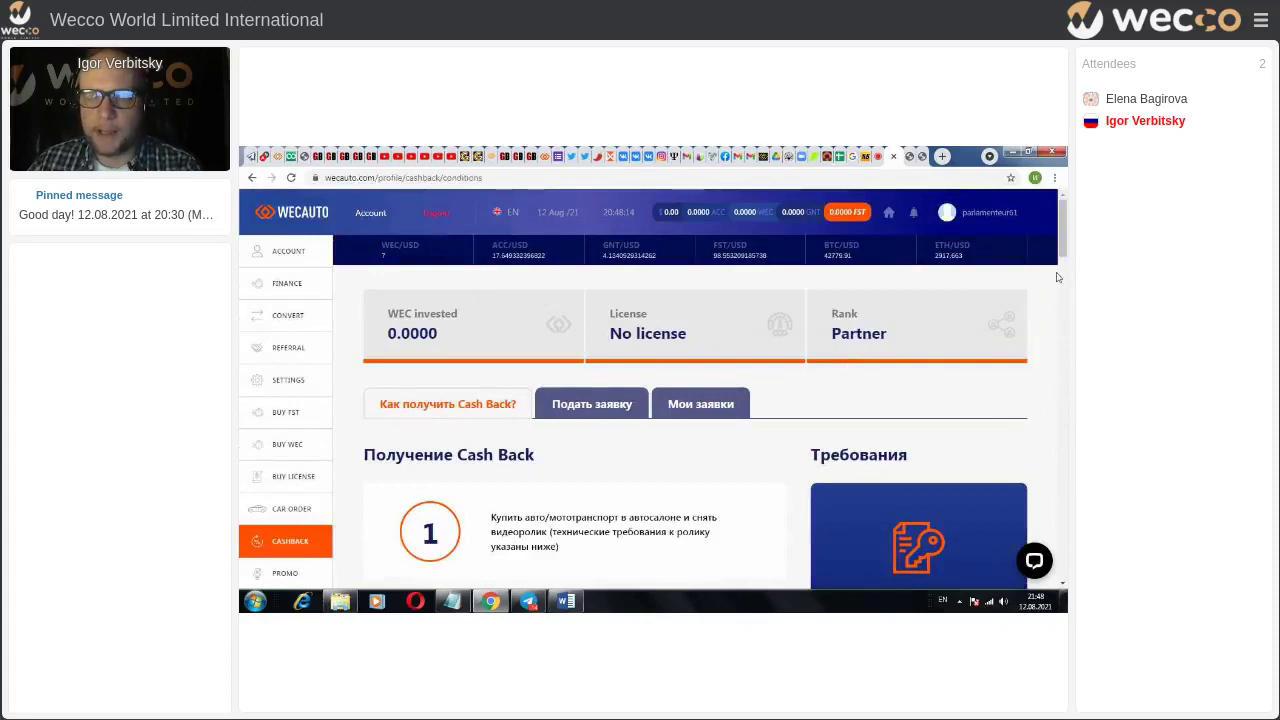
{"action": "left_click_drag", "start_coordinate": [1063, 235], "coordinate": [1065, 341]}
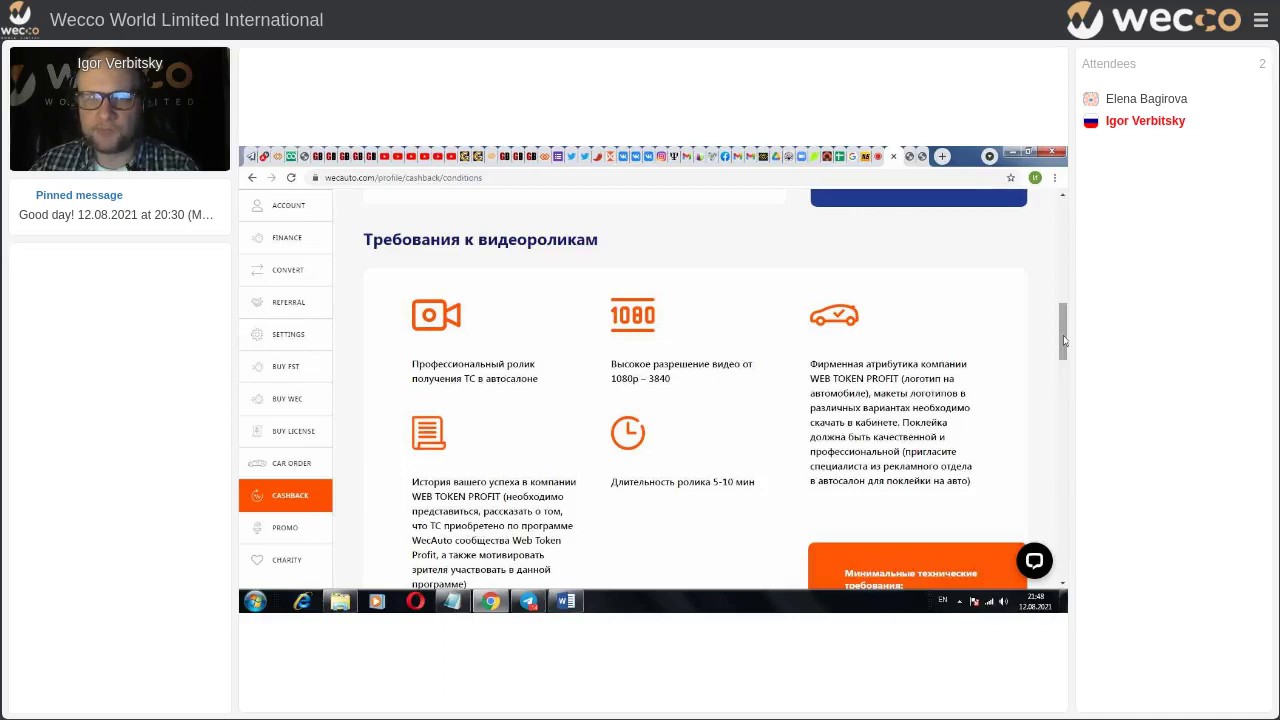
{"action": "left_click_drag", "start_coordinate": [1065, 340], "coordinate": [1065, 346]}
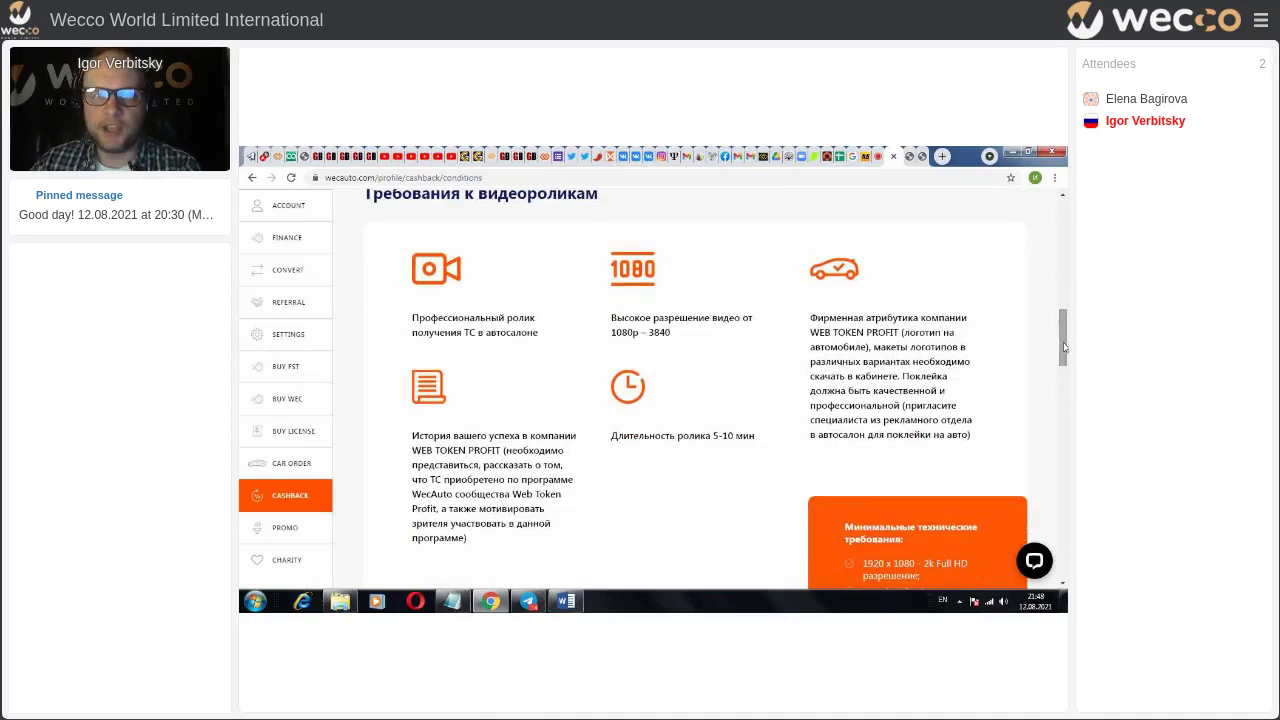
{"action": "left_click_drag", "start_coordinate": [1065, 347], "coordinate": [1056, 511]}
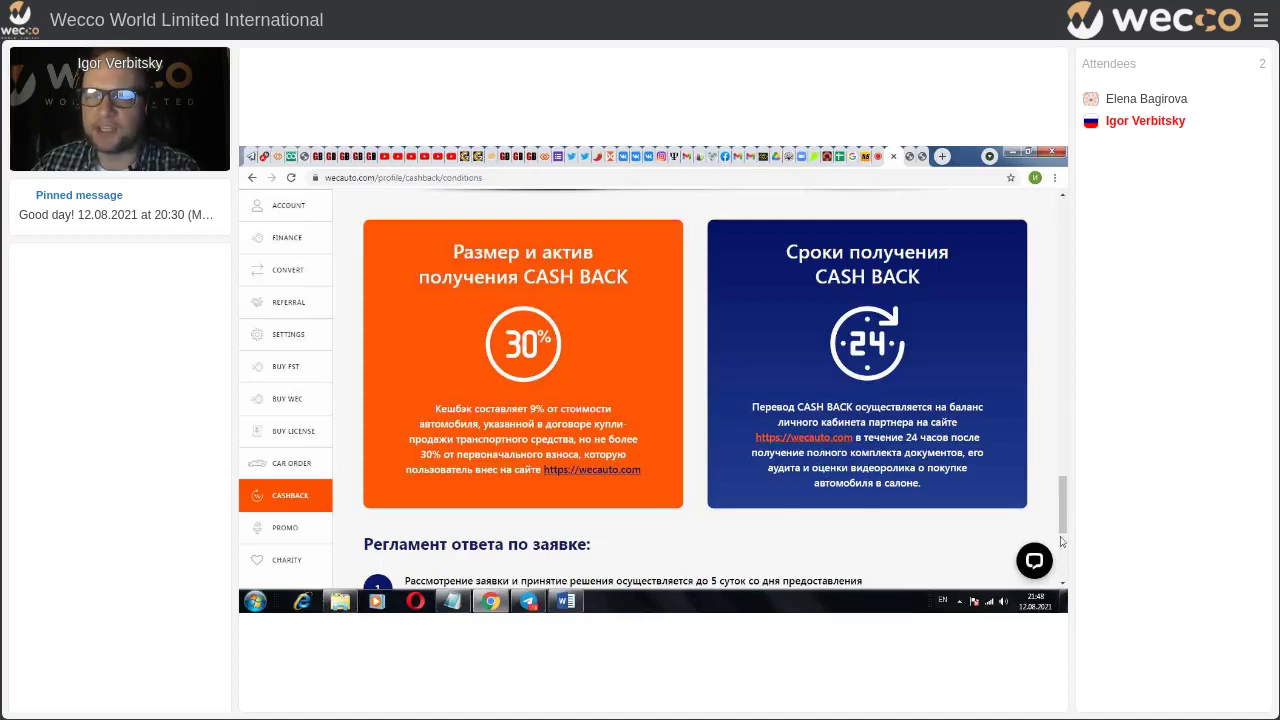
{"action": "left_click_drag", "start_coordinate": [1062, 500], "coordinate": [1008, 390]}
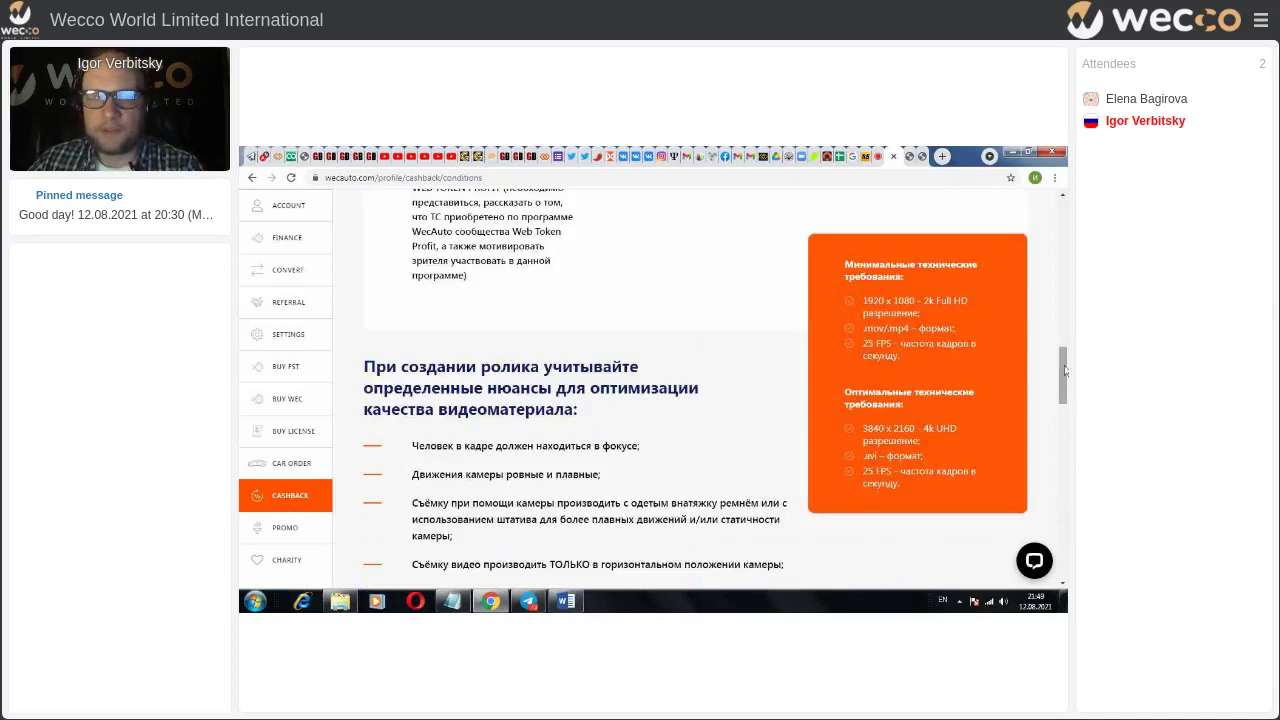
{"action": "left_click_drag", "start_coordinate": [1065, 371], "coordinate": [1065, 497]}
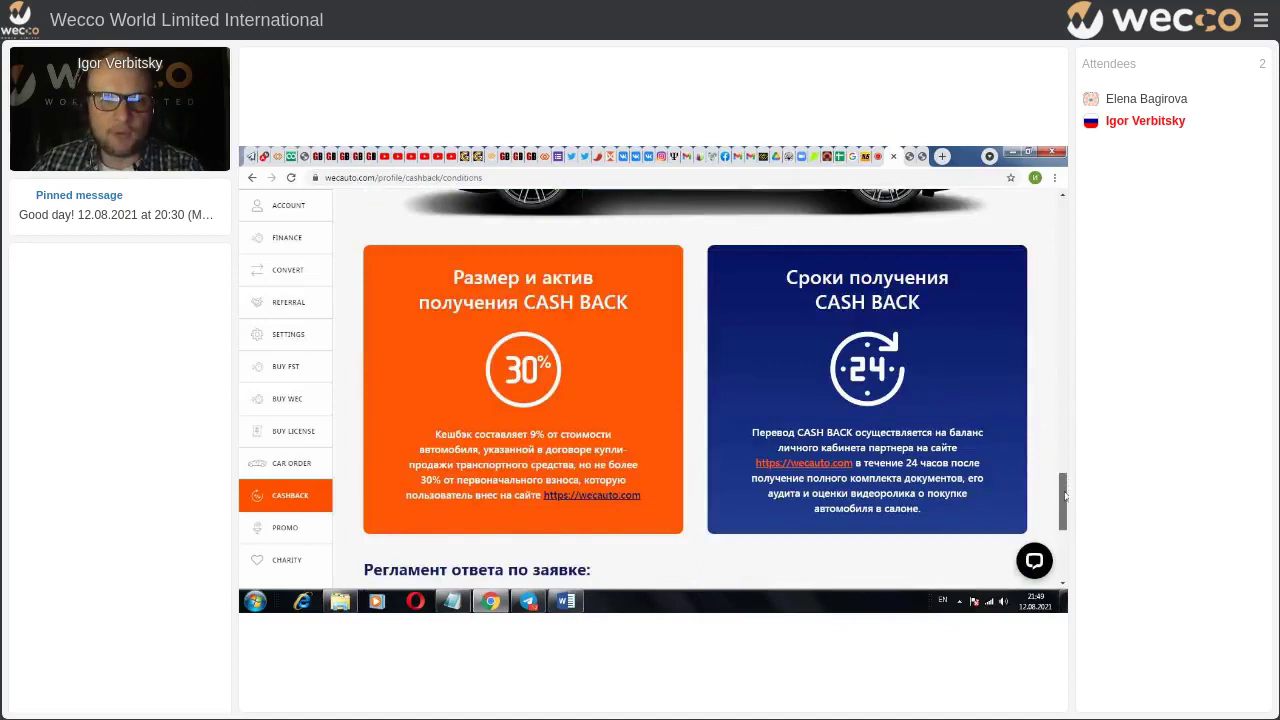
{"action": "scroll", "coordinate": [1065, 500], "scroll_direction": "down", "scroll_amount": 2}
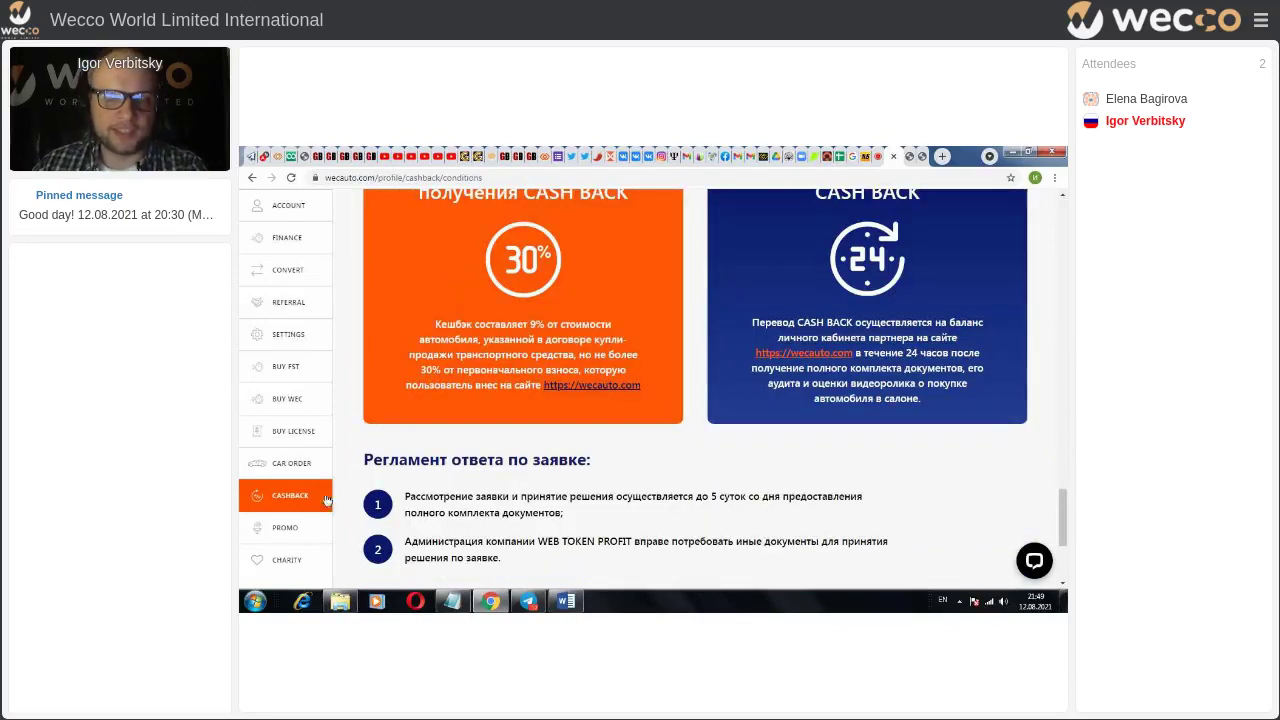
- Open the Charity page and highlight lines of the Pure Hearts foundation description
{"action": "left_click", "coordinate": [282, 561]}
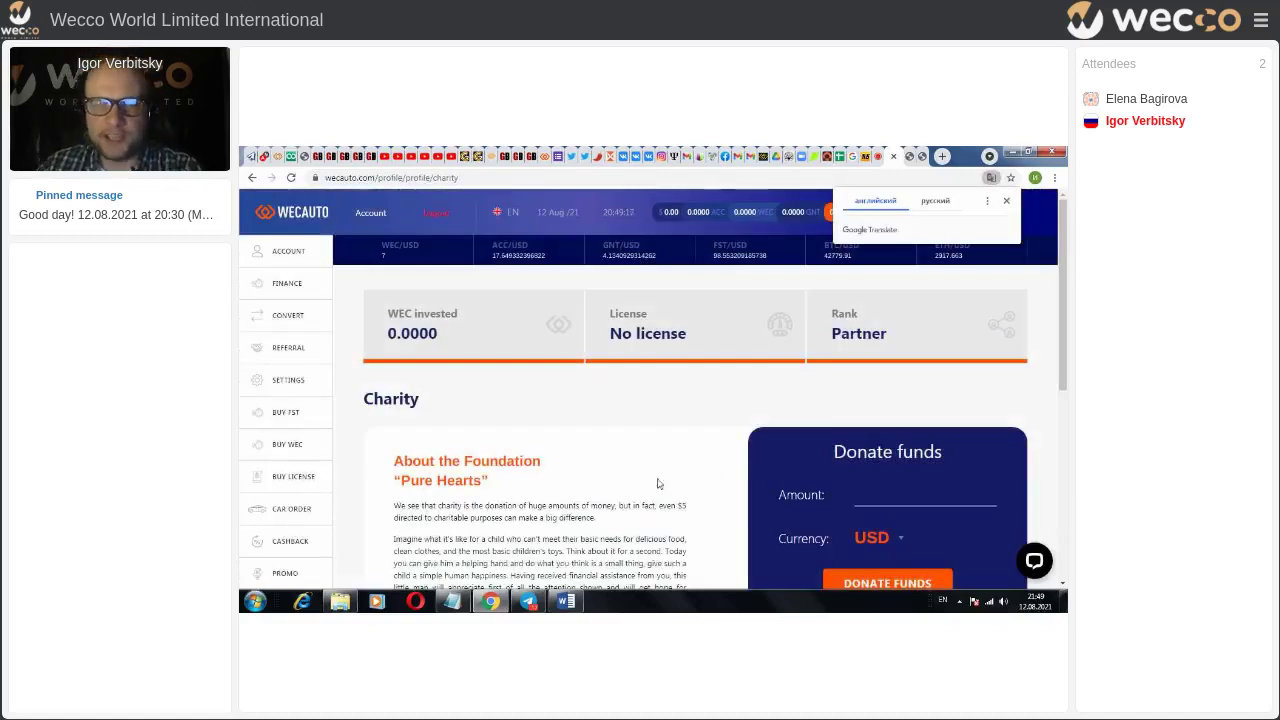
{"action": "left_click_drag", "start_coordinate": [597, 506], "coordinate": [393, 506]}
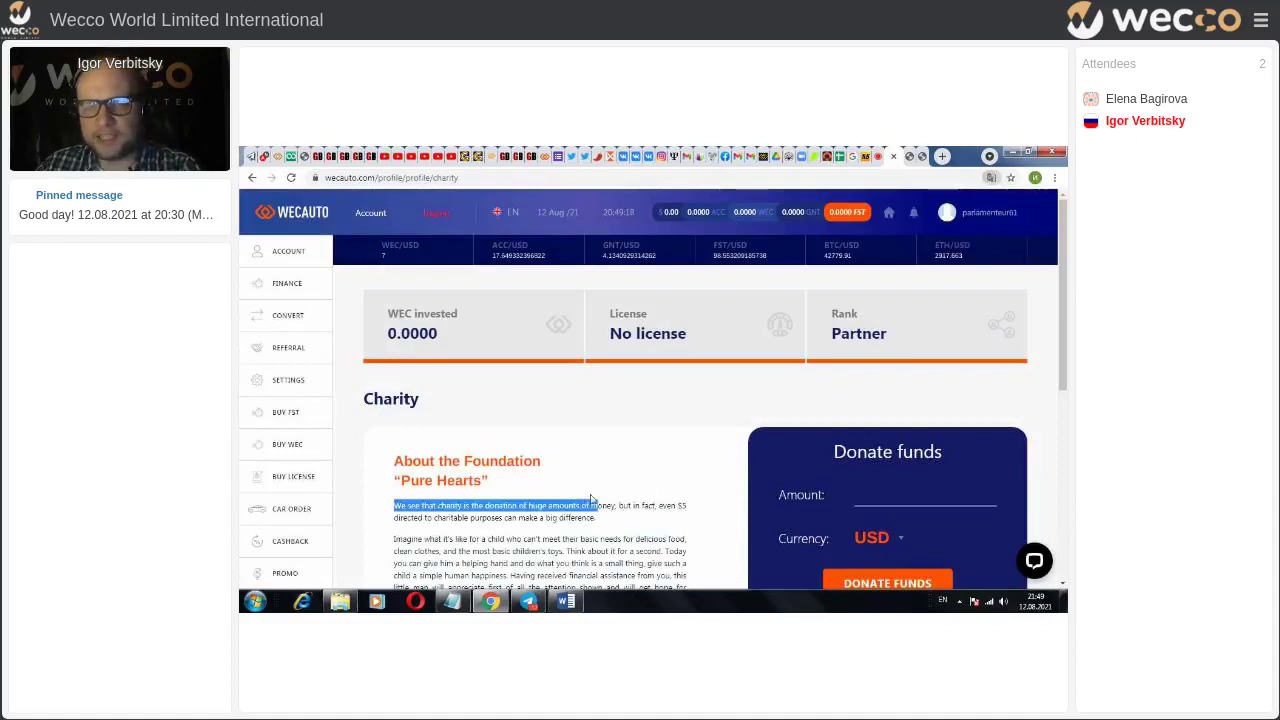
{"action": "left_click", "coordinate": [631, 533]}
{"action": "scroll", "coordinate": [634, 530], "scroll_direction": "down", "scroll_amount": 3}
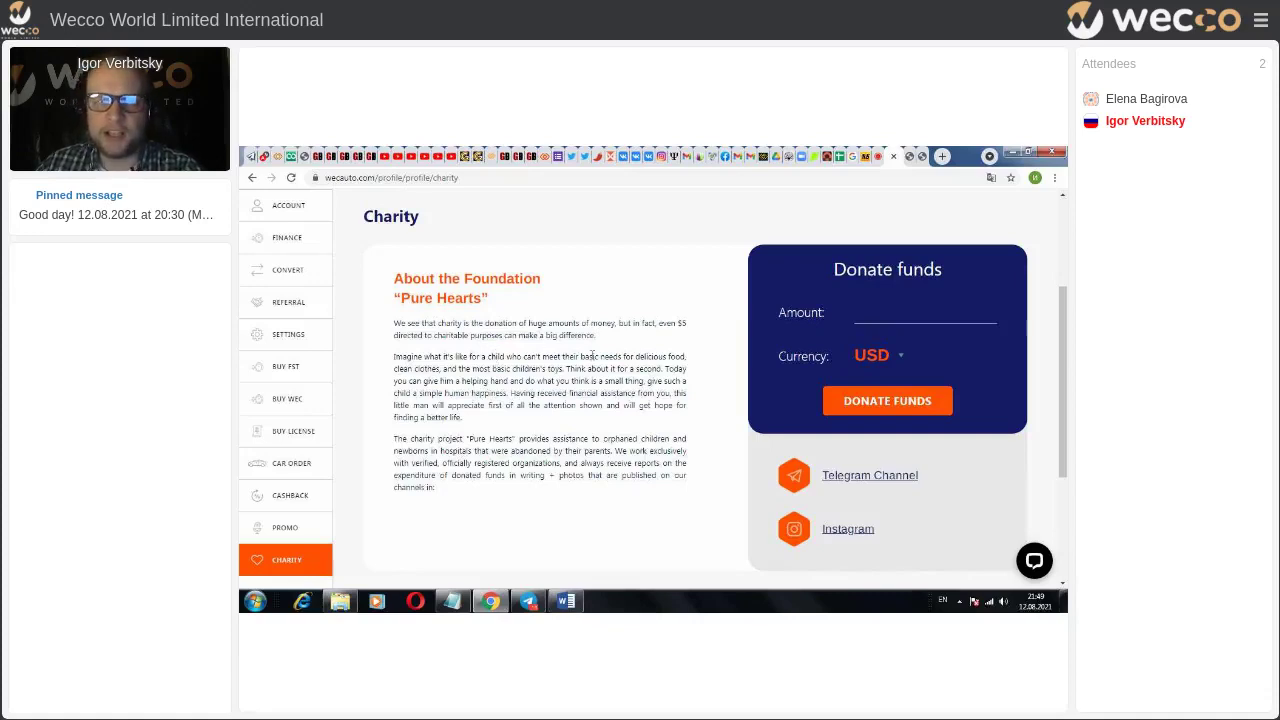
{"action": "left_click_drag", "start_coordinate": [594, 357], "coordinate": [563, 369]}
{"action": "left_click", "coordinate": [661, 424]}
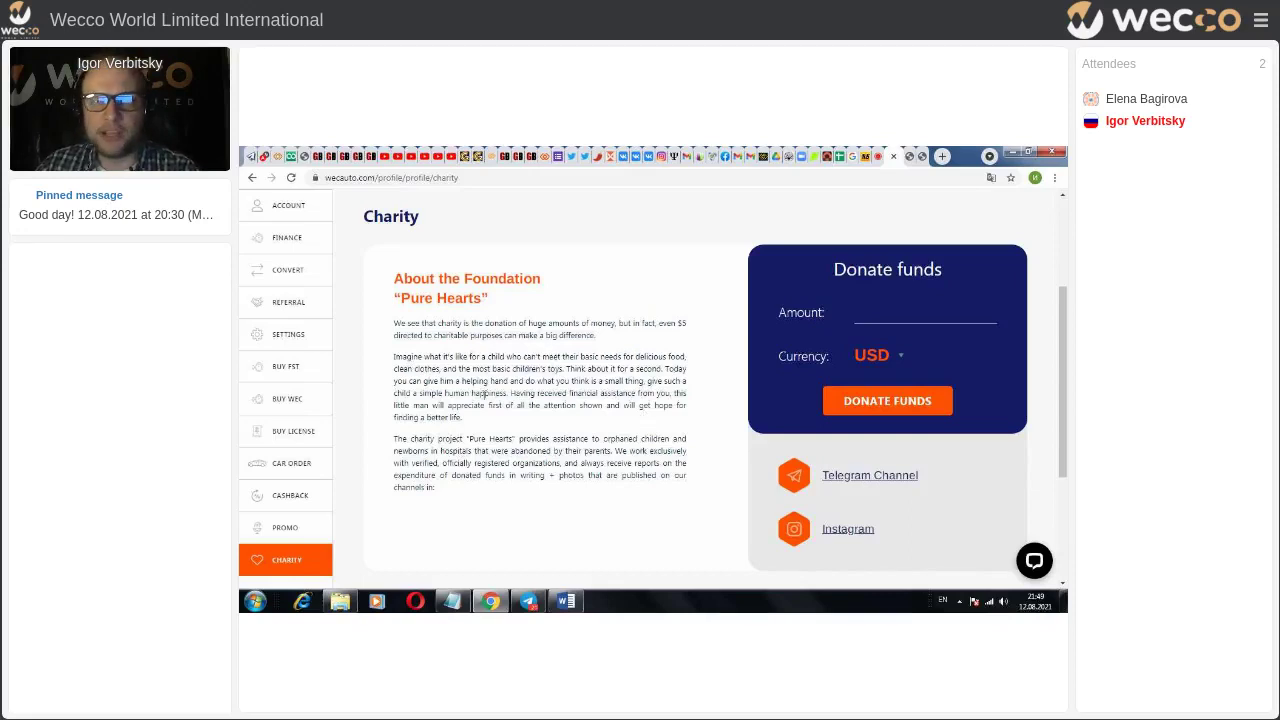
{"action": "scroll", "coordinate": [483, 394], "scroll_direction": "up", "scroll_amount": 3}
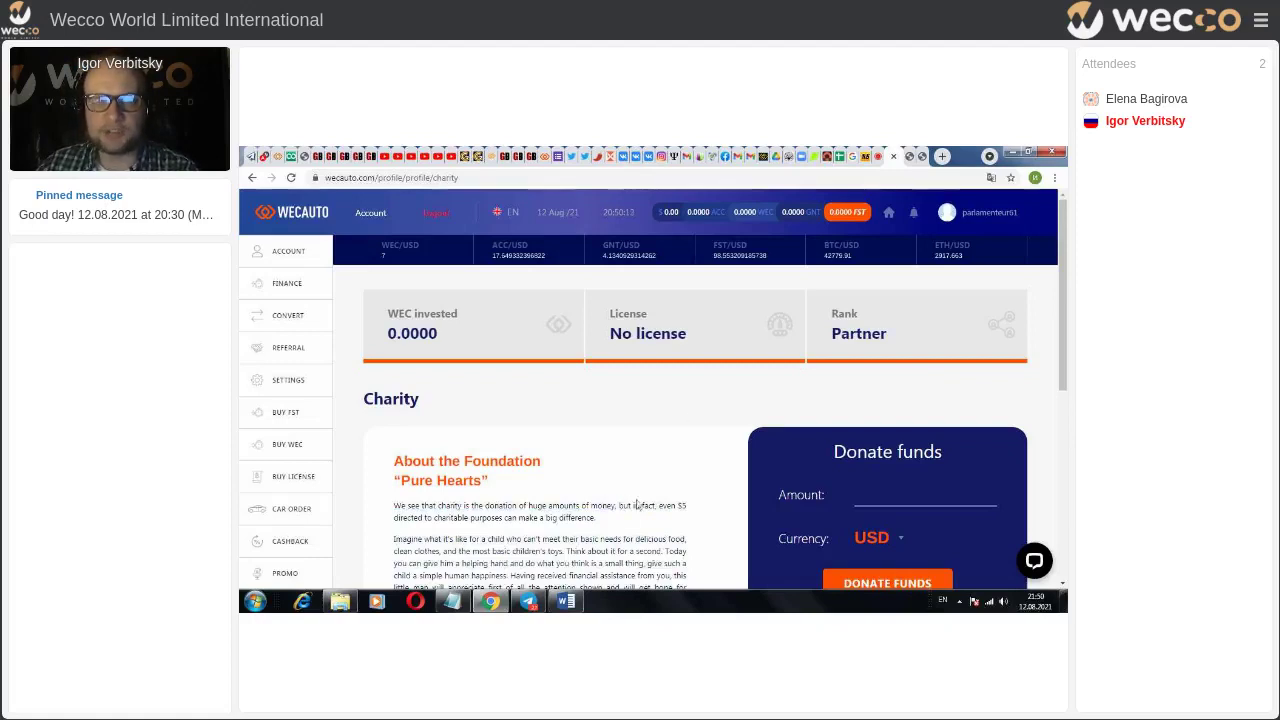
{"action": "scroll", "coordinate": [658, 492], "scroll_direction": "down", "scroll_amount": 1}
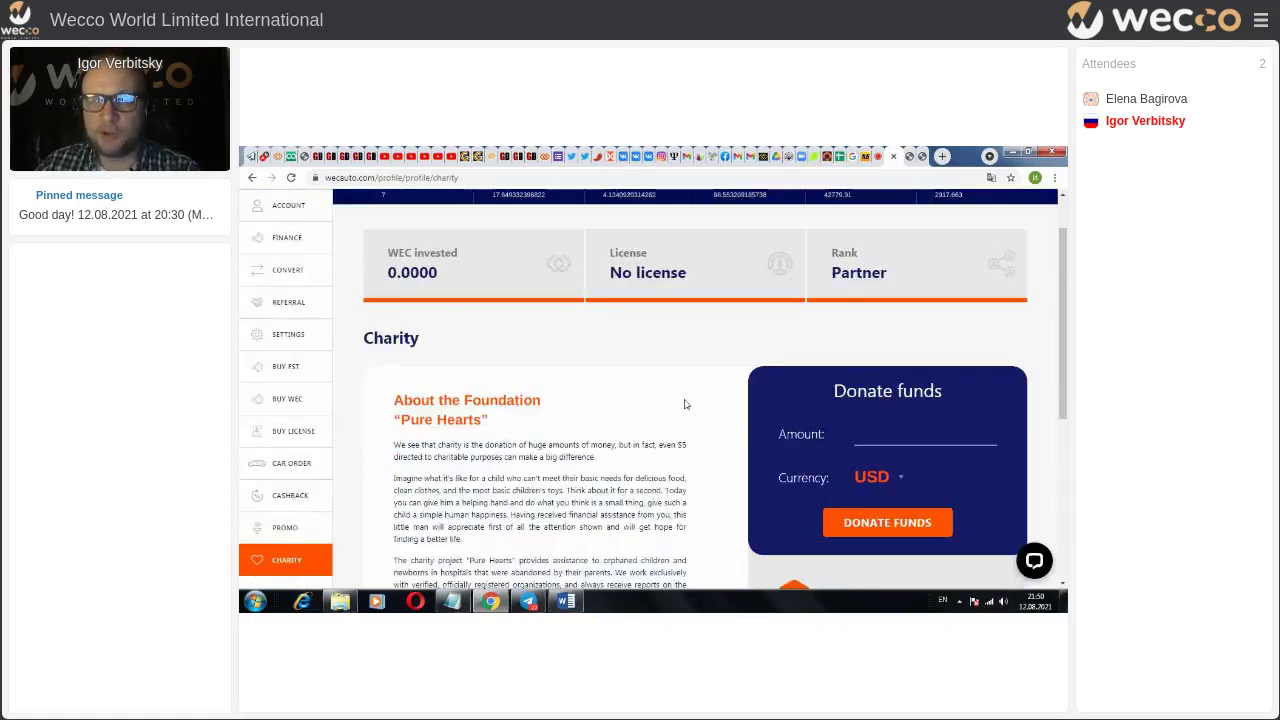
{"action": "scroll", "coordinate": [685, 404], "scroll_direction": "up", "scroll_amount": 1}
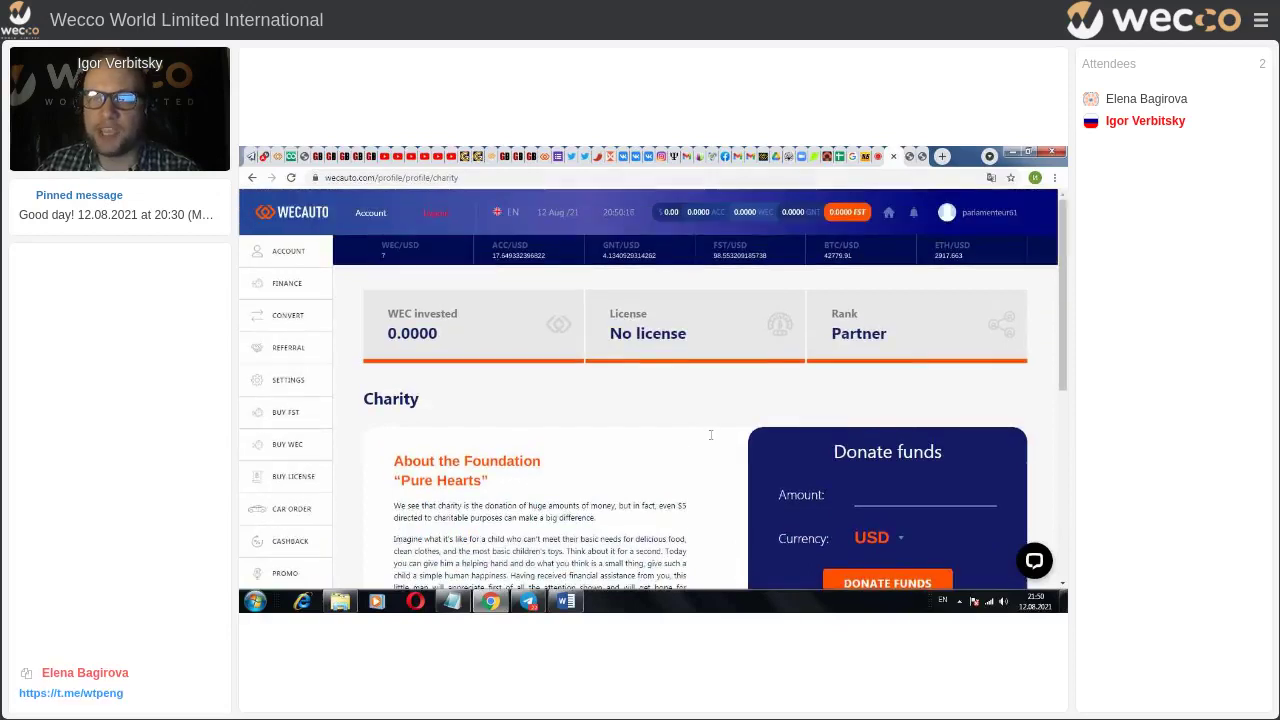
- End the MyWebinar screen share with 'Остановить показ экрана'
{"action": "left_click", "coordinate": [876, 152]}
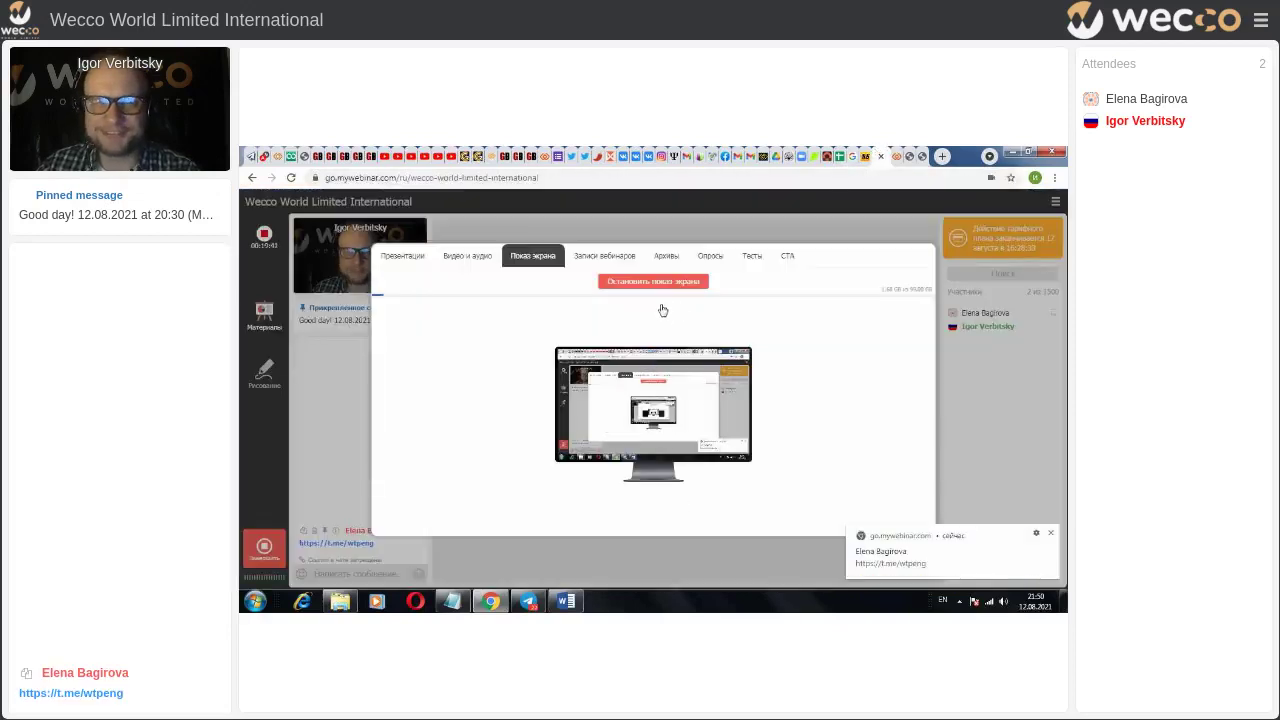
{"action": "left_click", "coordinate": [636, 288]}
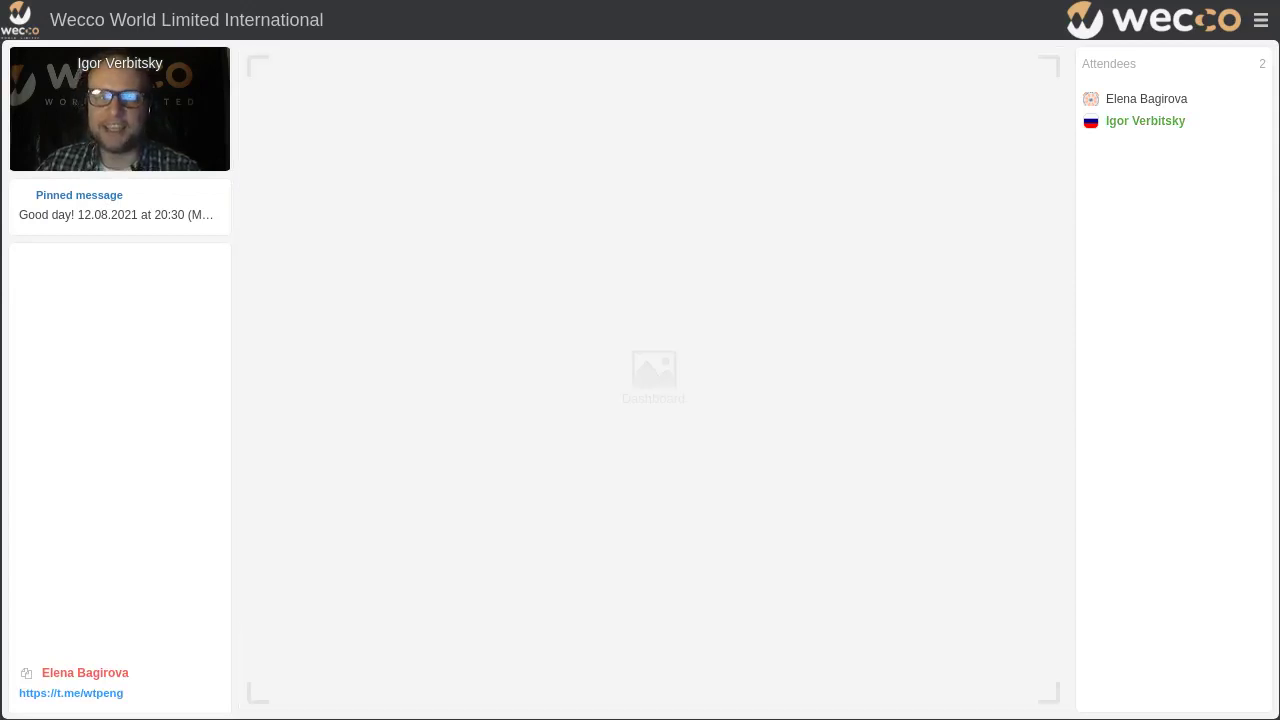